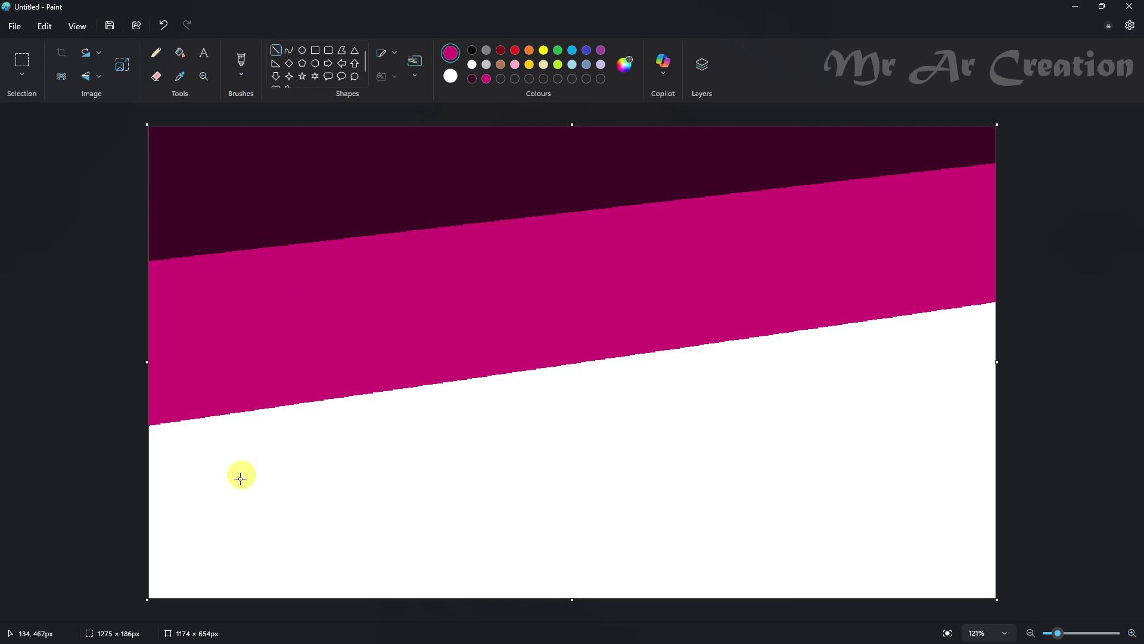
Step: Draw a diagonal line about 1255 × 197 px below the magenta band and fill the area between them with orange
drag(199, 551, 1104, 407)
drag(882, 441, 810, 459)
click(626, 67)
drag(412, 182, 417, 188)
click(605, 188)
click(413, 180)
click(483, 482)
click(652, 423)
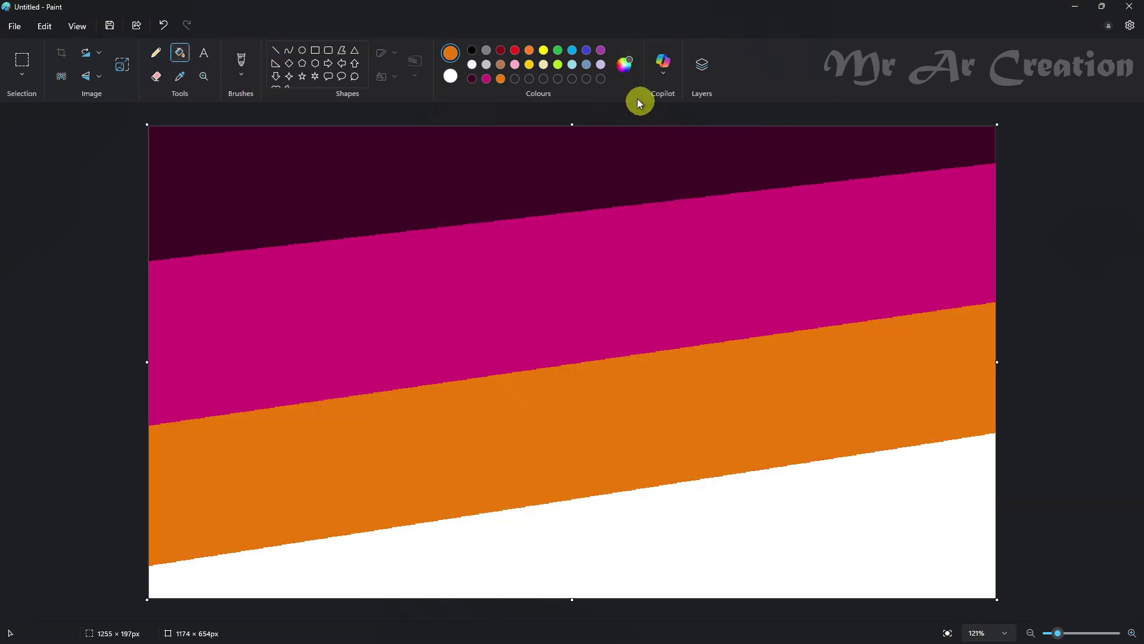
Step: Fill the remaining white area at the bottom of the canvas with a red-orange custom colour
click(624, 64)
click(407, 181)
click(488, 482)
click(584, 524)
Step: Resize the image to 1 px wide without changing its 654 px height
click(128, 71)
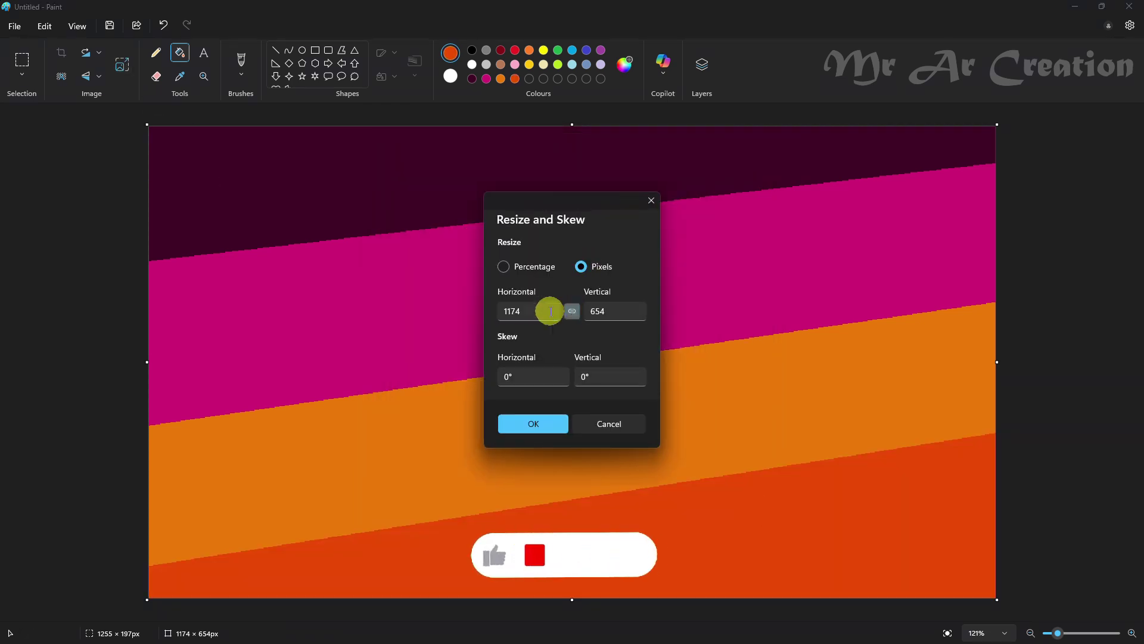
double_click(548, 310)
key(BackSpace)
text(1)
click(544, 424)
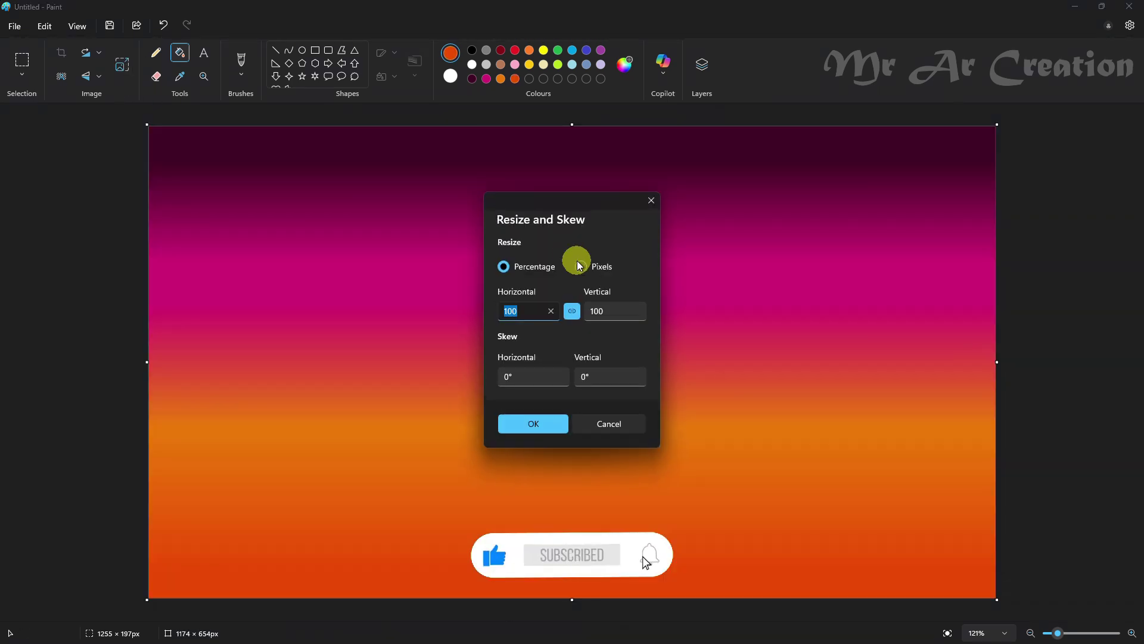
Step: Resize the image to 5 px high without keeping the aspect ratio, leaving the width at 1174 px
click(579, 265)
click(572, 310)
double_click(605, 309)
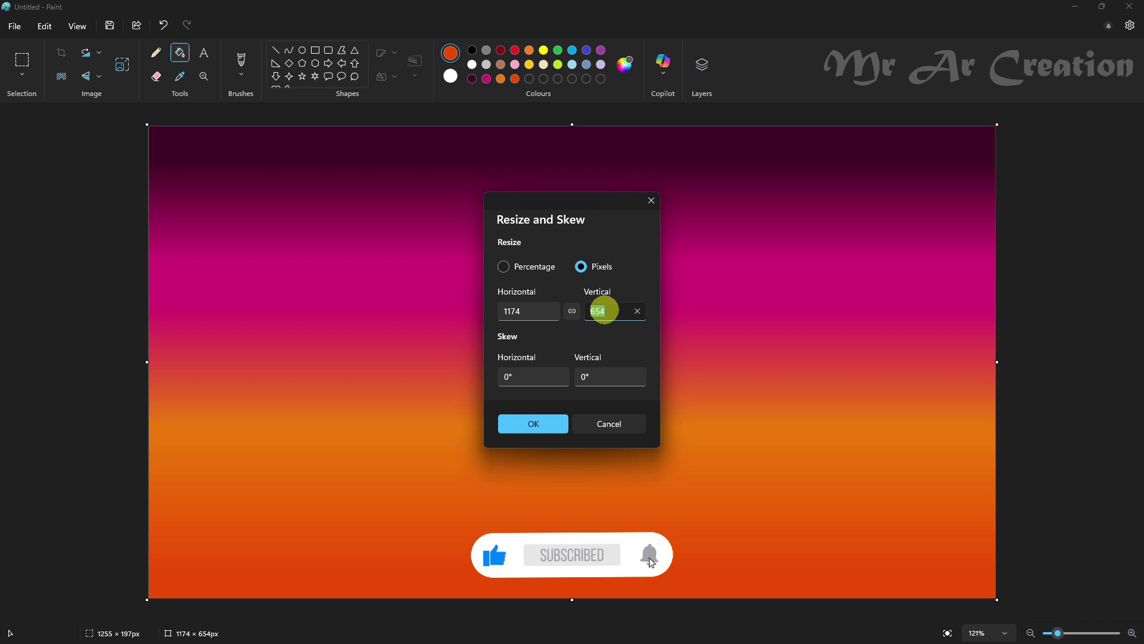
key(BackSpace)
text(5)
click(534, 424)
Step: Stretch the image back to 654 px high with the aspect ratio unlinked to smooth the gradient
click(124, 69)
click(580, 266)
click(574, 308)
double_click(620, 310)
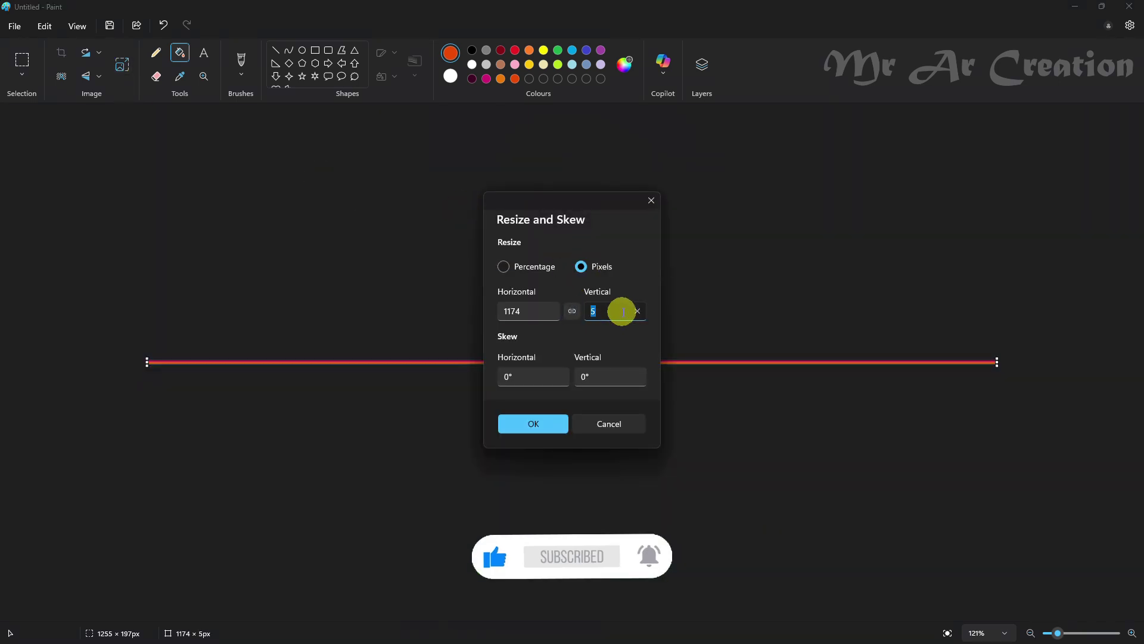
text(654)
key(Return)
Step: On the gradient layer, squeeze the gradient to about 208 px high along the canvas's lower edge and flip it vertically
click(705, 70)
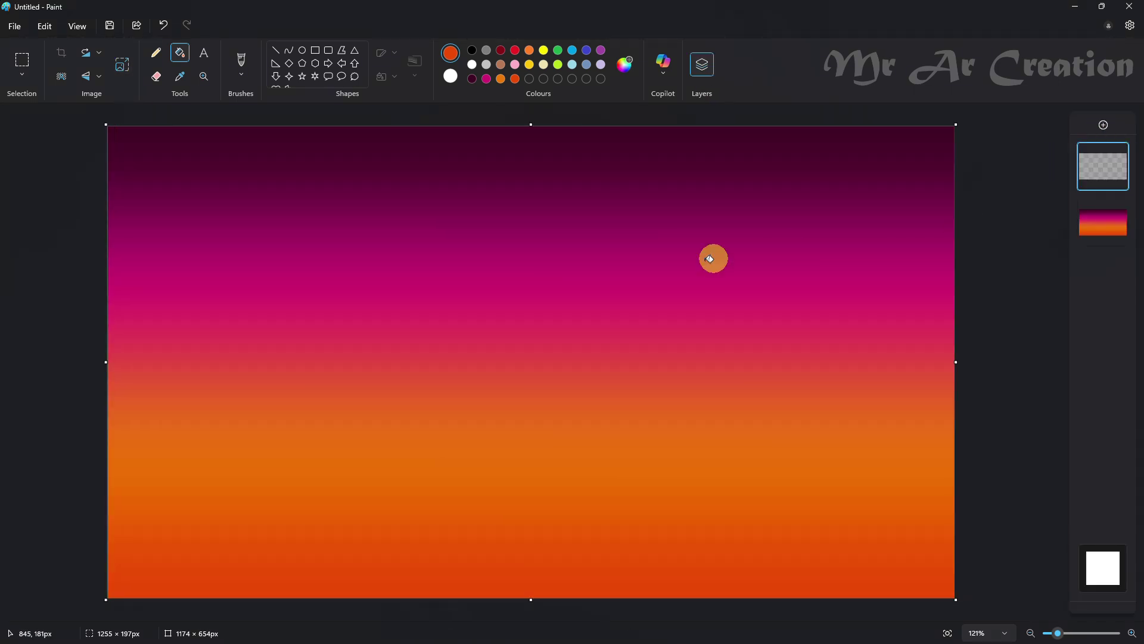
click(1103, 222)
click(21, 75)
click(37, 144)
drag(495, 126, 867, 448)
right_click(697, 491)
mouse_move(805, 439)
click(894, 457)
drag(555, 447, 550, 447)
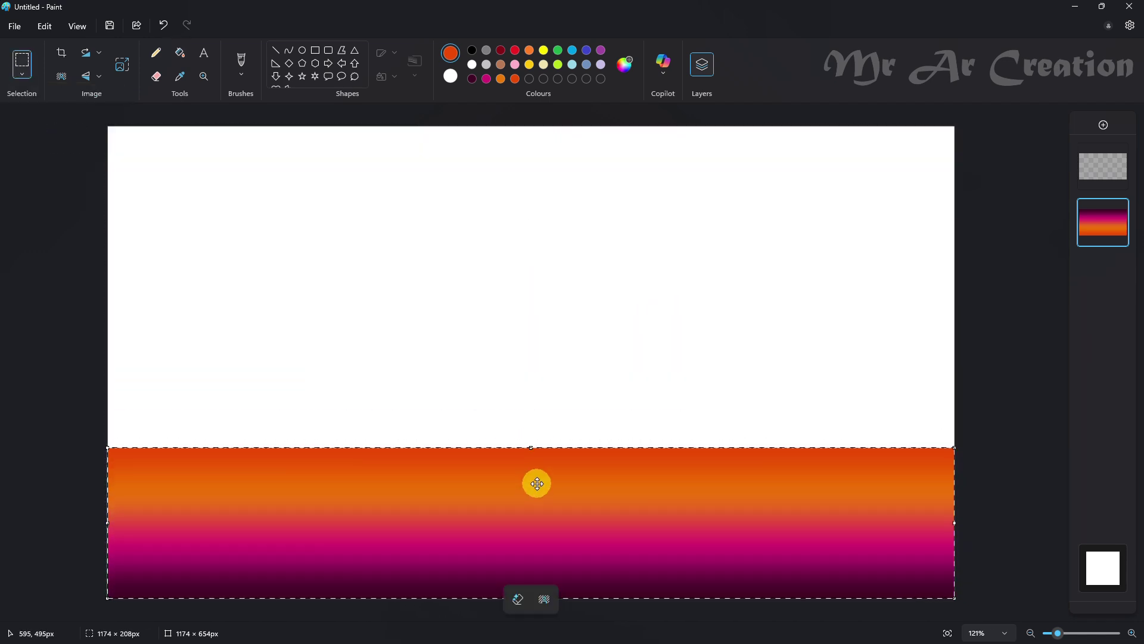
Step: Paste a copy of the flipped gradient, flip it vertically and stretch it about 453 px high over the white upper area
right_click(537, 482)
click(615, 238)
key(ctrl+v)
right_click(511, 206)
click(739, 457)
drag(560, 277, 607, 453)
click(1007, 396)
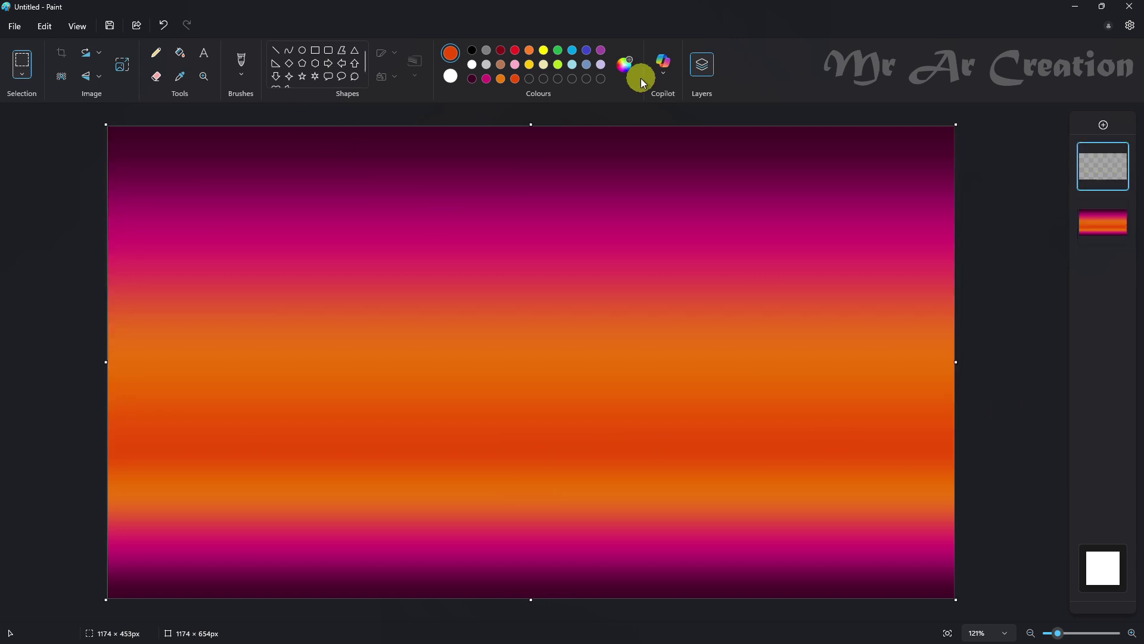
Step: Draw a wide mountain on the left half of the empty top layer with a periwinkle blue pencil and fill it
click(643, 82)
click(495, 248)
click(605, 186)
click(500, 482)
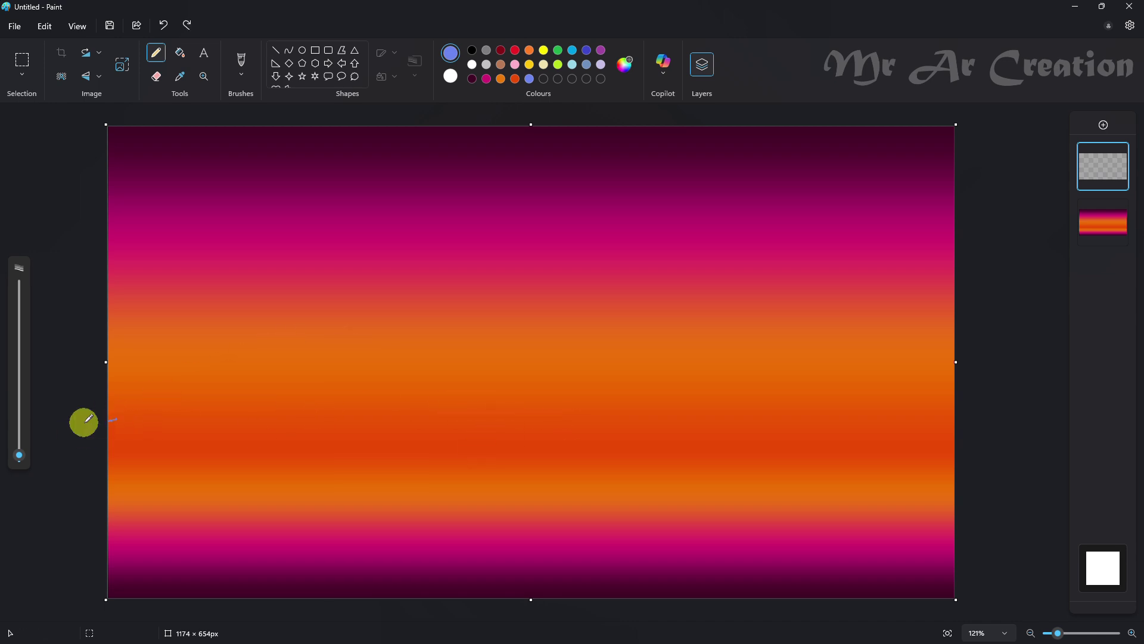
drag(506, 401, 110, 412)
click(180, 53)
click(378, 394)
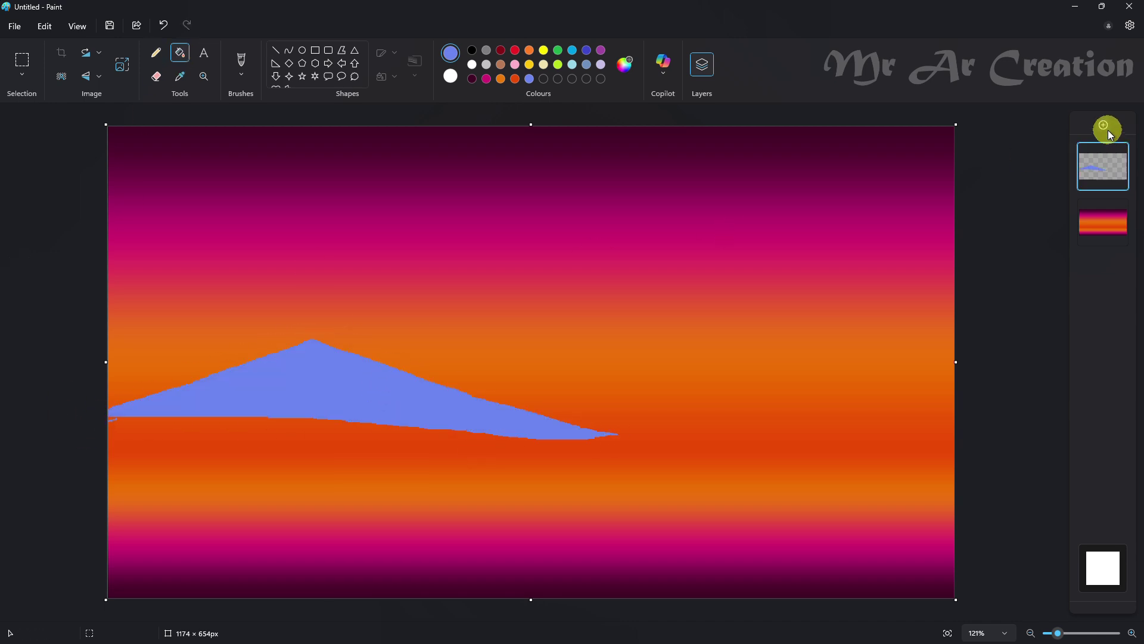
Step: Draw and fill a light purple mountain on the right side of a new layer, and move that layer below the blue mountain's
click(1103, 125)
click(518, 269)
click(529, 481)
click(157, 56)
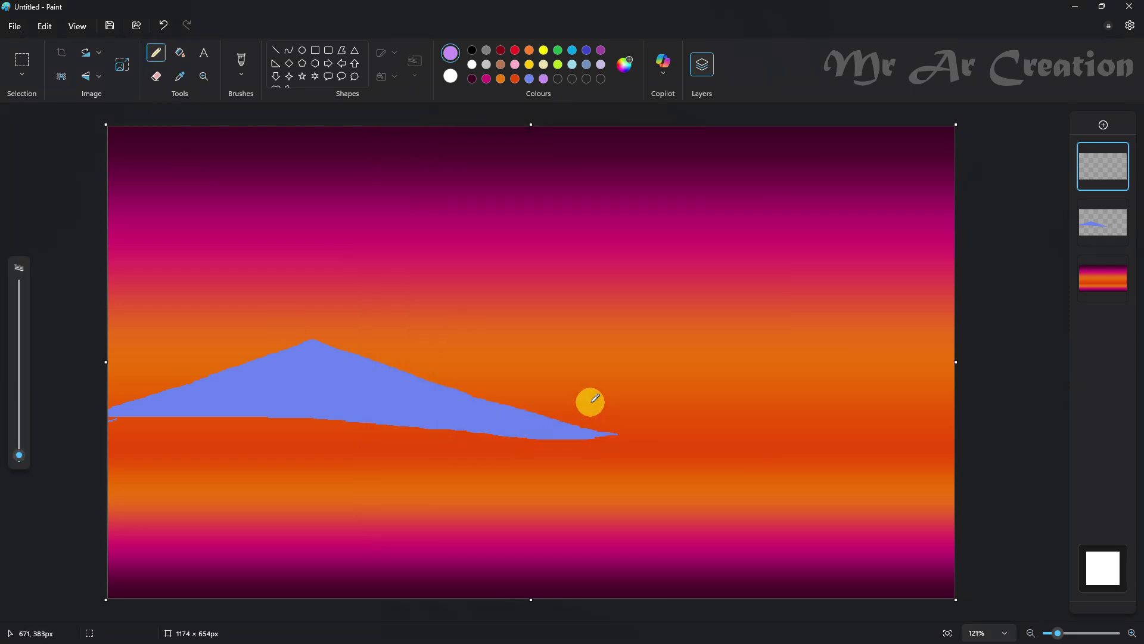
mouse_move(681, 382)
mouse_down()
mouse_move(727, 380)
mouse_move(979, 436)
mouse_up()
click(180, 54)
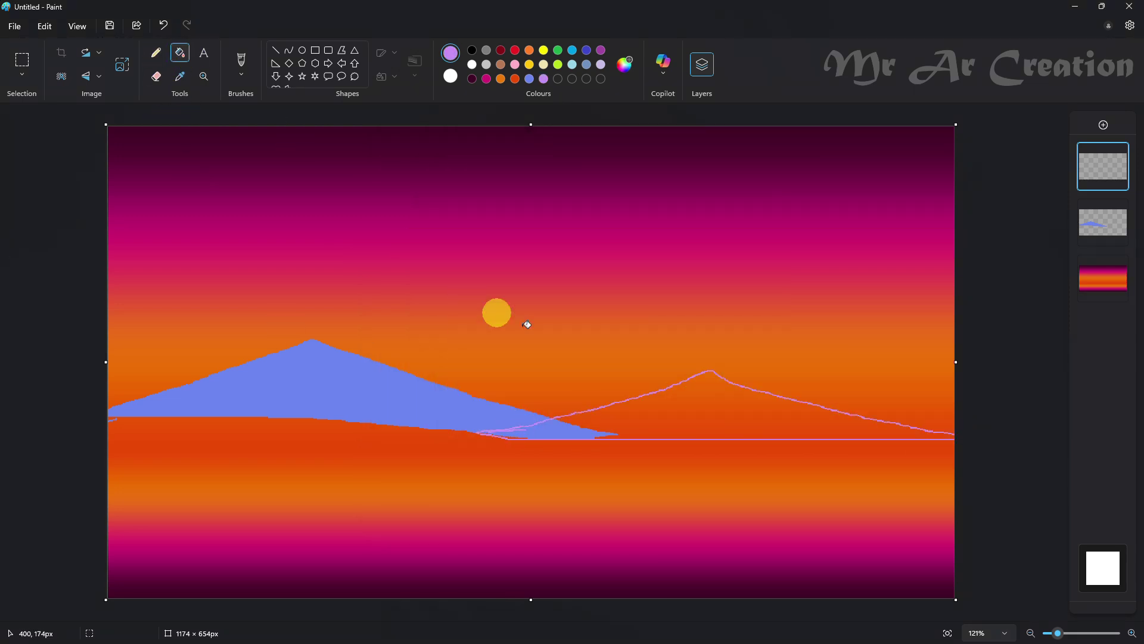
click(703, 408)
drag(1105, 172, 1102, 231)
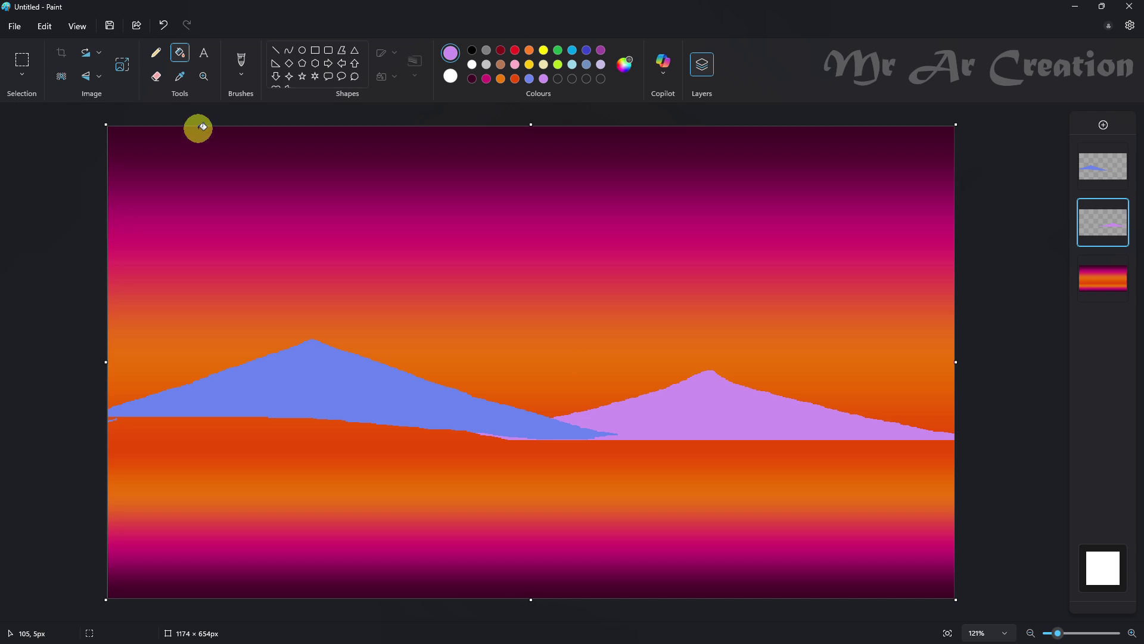
Step: Choose the Pencil and set its colour to the dark indigo #14192E
click(159, 54)
click(625, 64)
drag(606, 190, 605, 298)
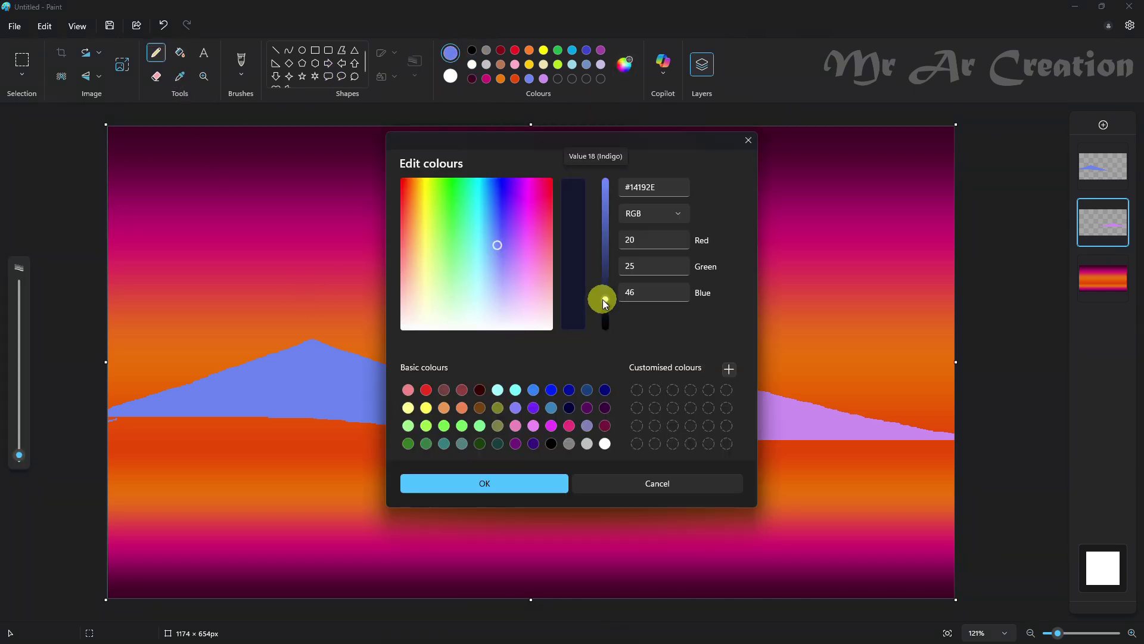
click(483, 480)
drag(107, 433, 417, 442)
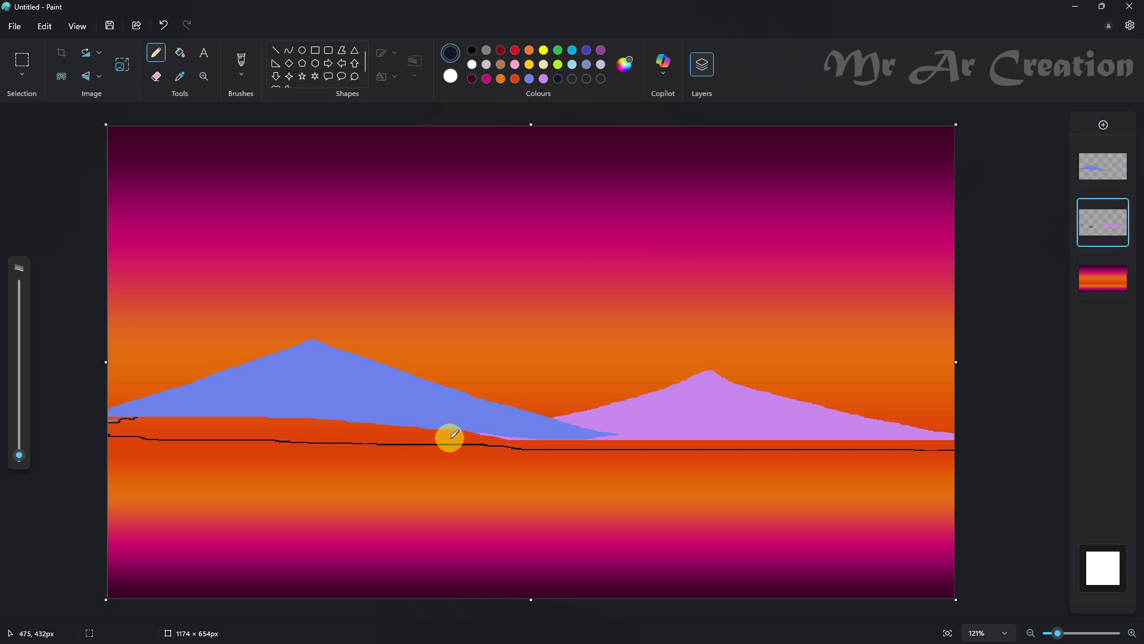
key(ctrl+z)
key(ctrl+z)
Step: Add a layer above the mountains and draw a bumpy dark indigo shoreline strip across the full width, filled solid
click(1103, 125)
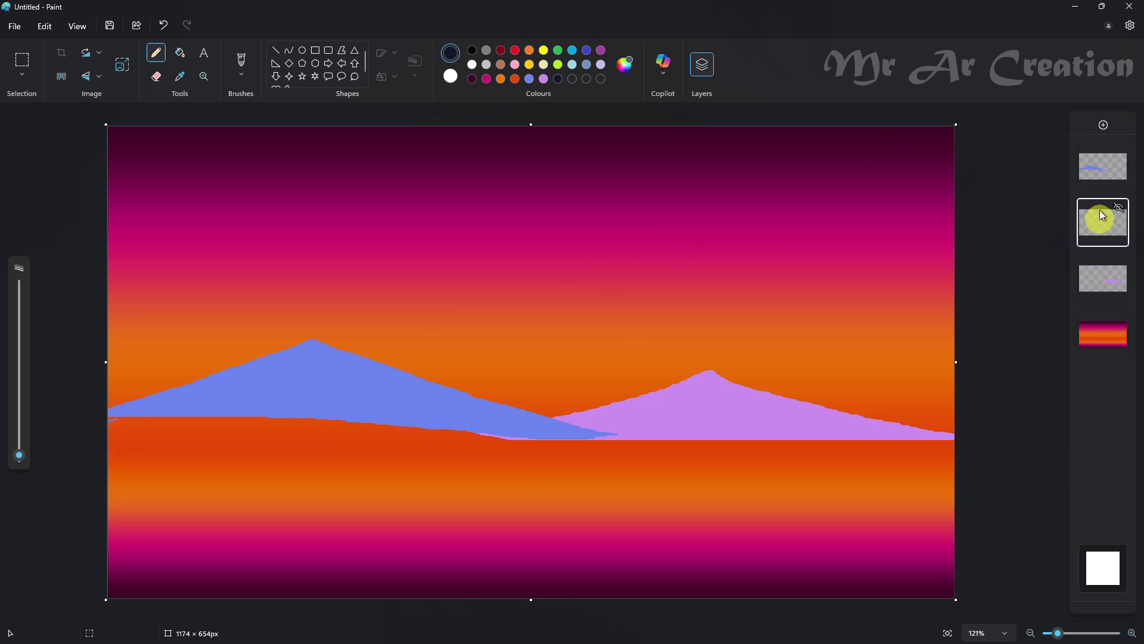
mouse_move(1101, 217)
mouse_down()
mouse_move(1112, 214)
mouse_move(1083, 276)
mouse_move(1099, 120)
mouse_up()
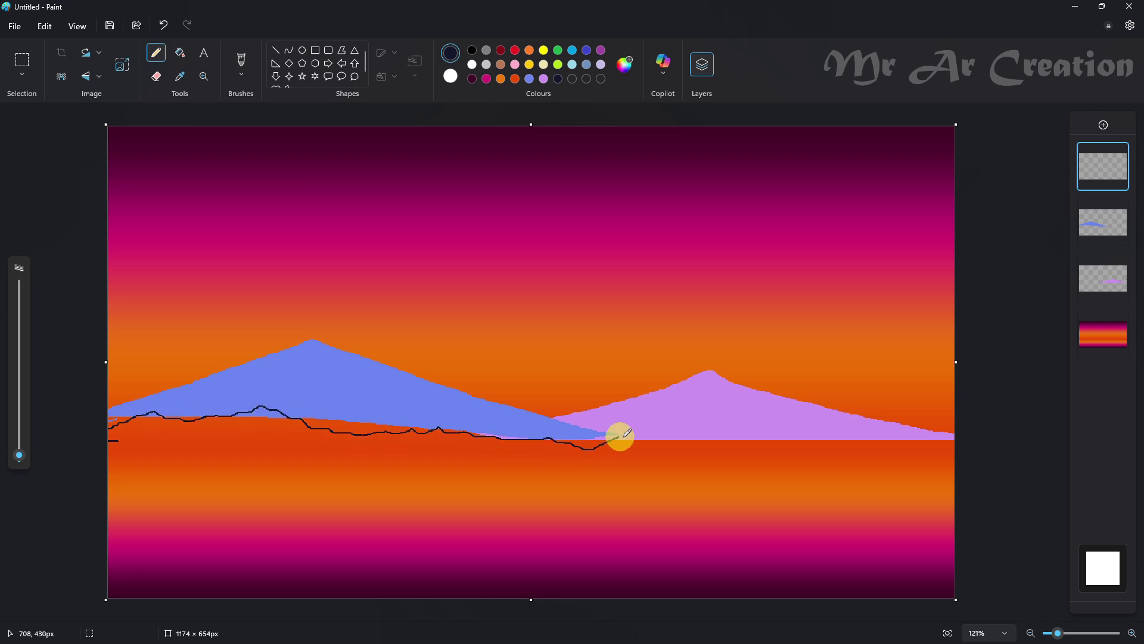
key(ctrl+z)
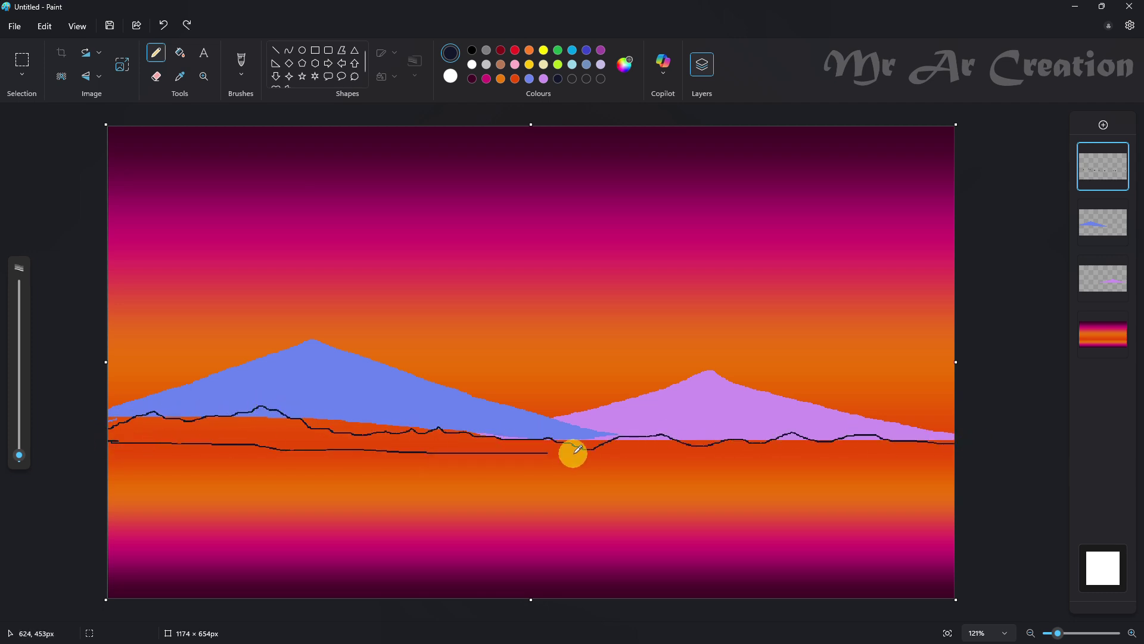
mouse_move(577, 450)
mouse_down()
mouse_move(929, 459)
mouse_move(966, 481)
mouse_up()
click(180, 53)
click(263, 419)
Step: Move the dark shoreline strip slightly up over the mountain bases and stretch it to the canvas's right edge
drag(531, 376, 535, 356)
drag(513, 421, 508, 417)
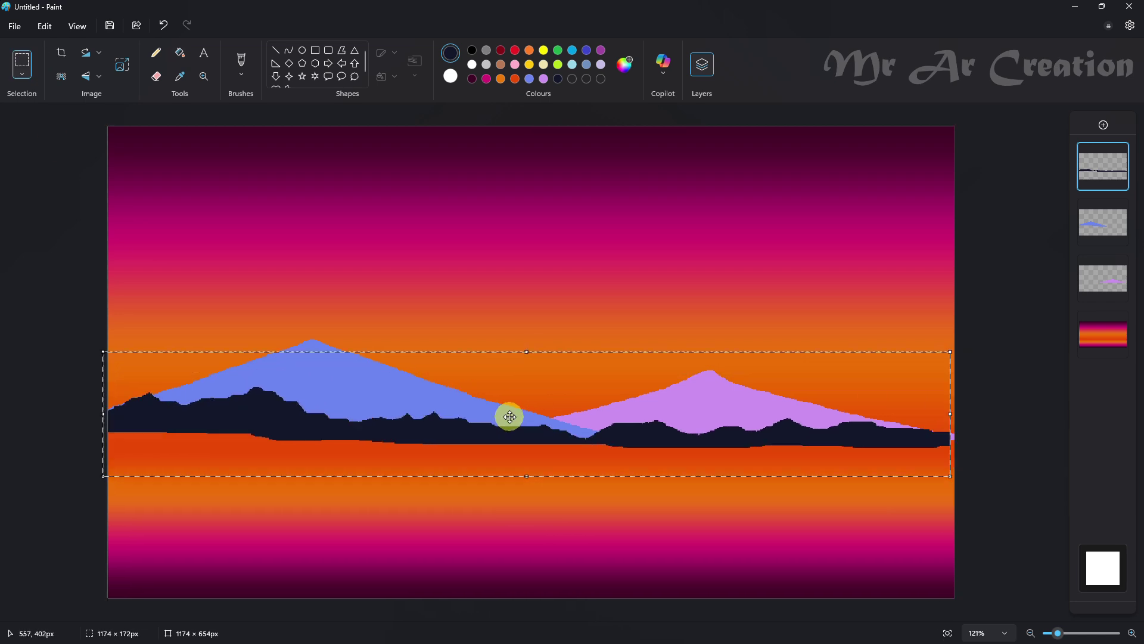
drag(951, 415, 959, 417)
Step: Brush rough foliage texture along the dark shoreline's upper edge, with a taller clump of trees at the right end
click(250, 61)
ctrl+scroll(279, 233, up, 3)
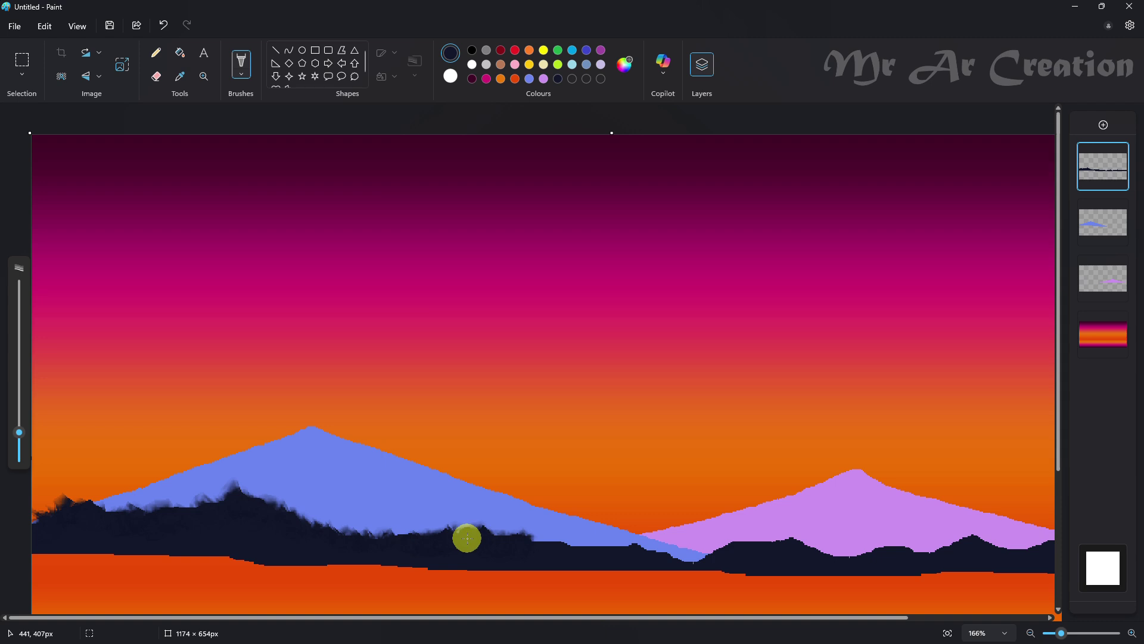
drag(611, 553, 711, 555)
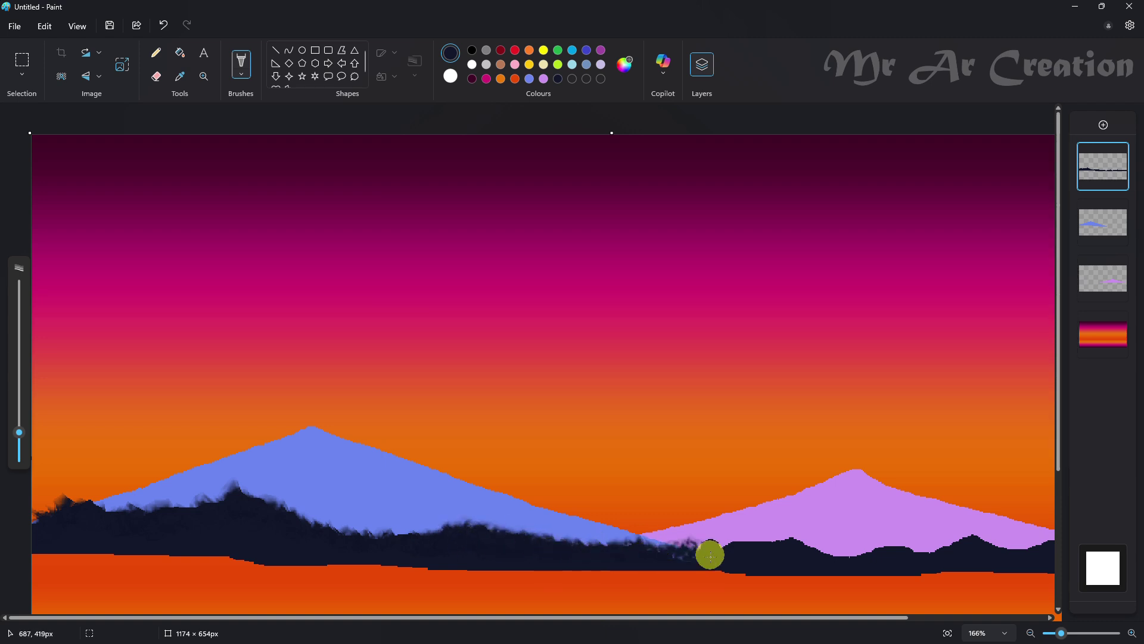
drag(718, 618, 856, 618)
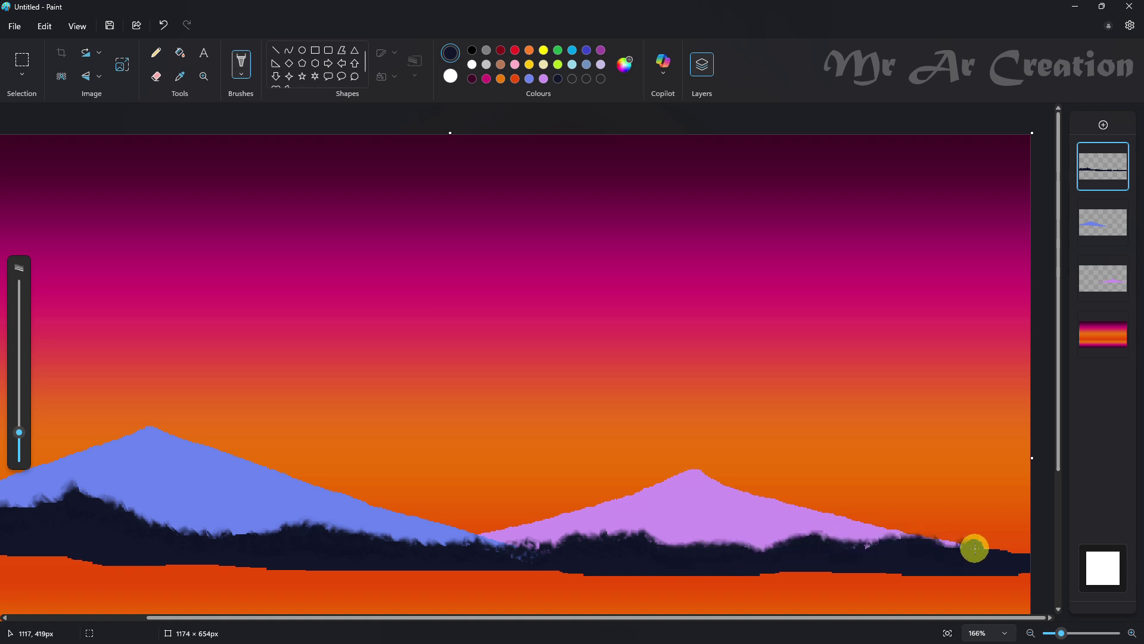
drag(1033, 543, 1035, 523)
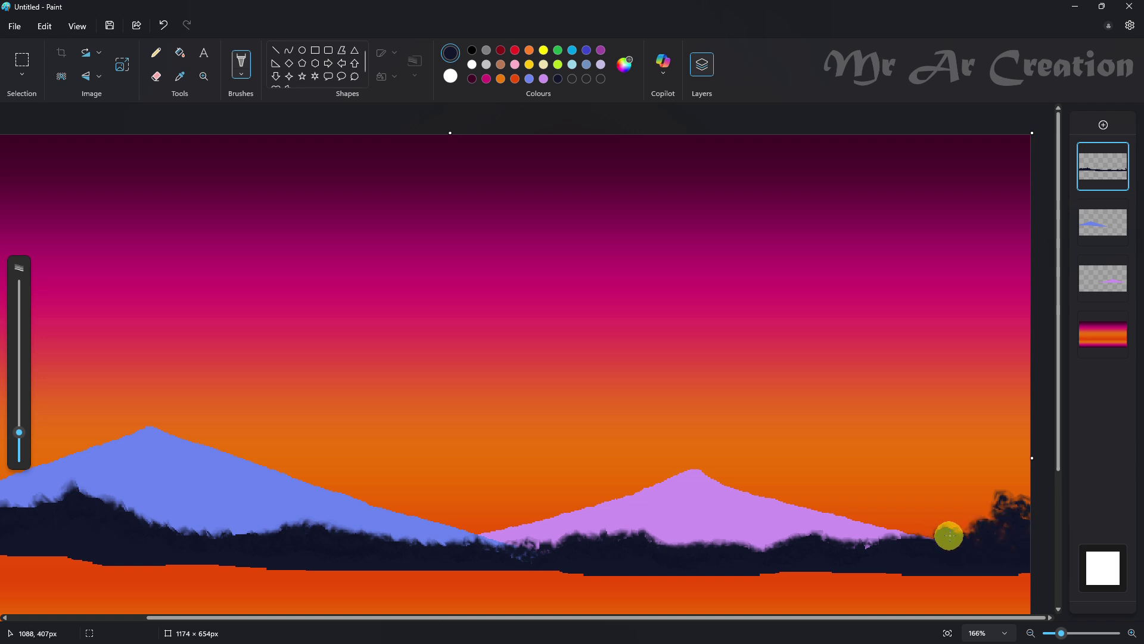
Step: Refine the foliage along the shoreline's upper edge with closer brush strokes, including the stretch in front of the blue mountain
scroll(48, 508, down, 3)
scroll(64, 526, up, 6)
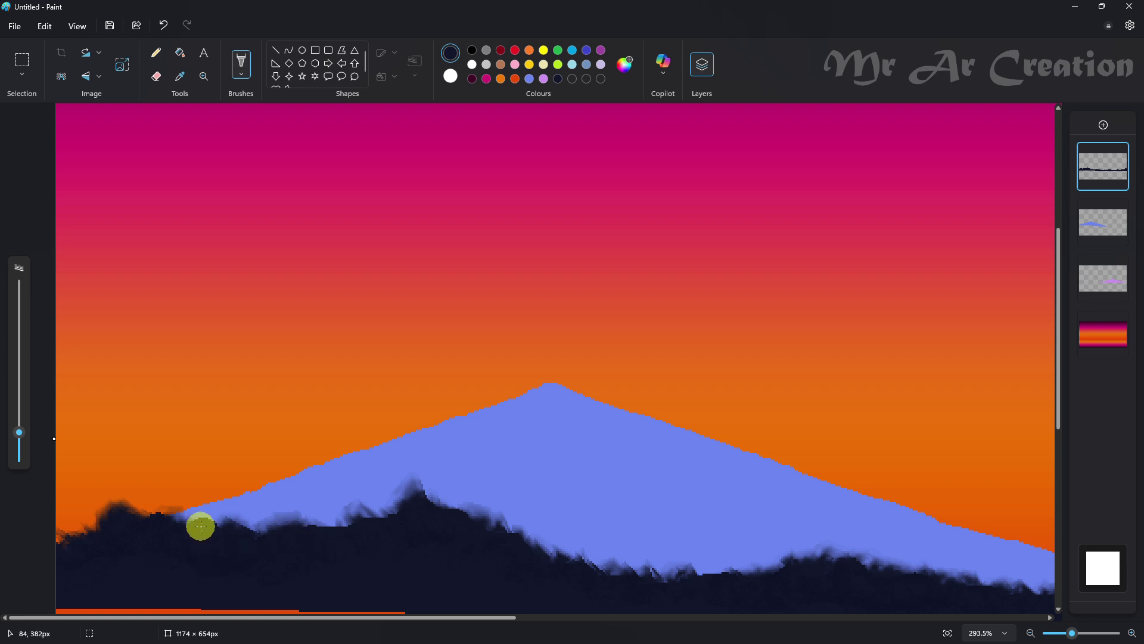
mouse_move(199, 524)
mouse_down()
mouse_move(73, 532)
mouse_move(241, 521)
mouse_move(360, 542)
mouse_move(442, 493)
mouse_move(459, 525)
mouse_move(528, 527)
mouse_move(570, 565)
mouse_move(641, 583)
mouse_move(775, 563)
mouse_up()
ctrl+scroll(509, 577, down, 5)
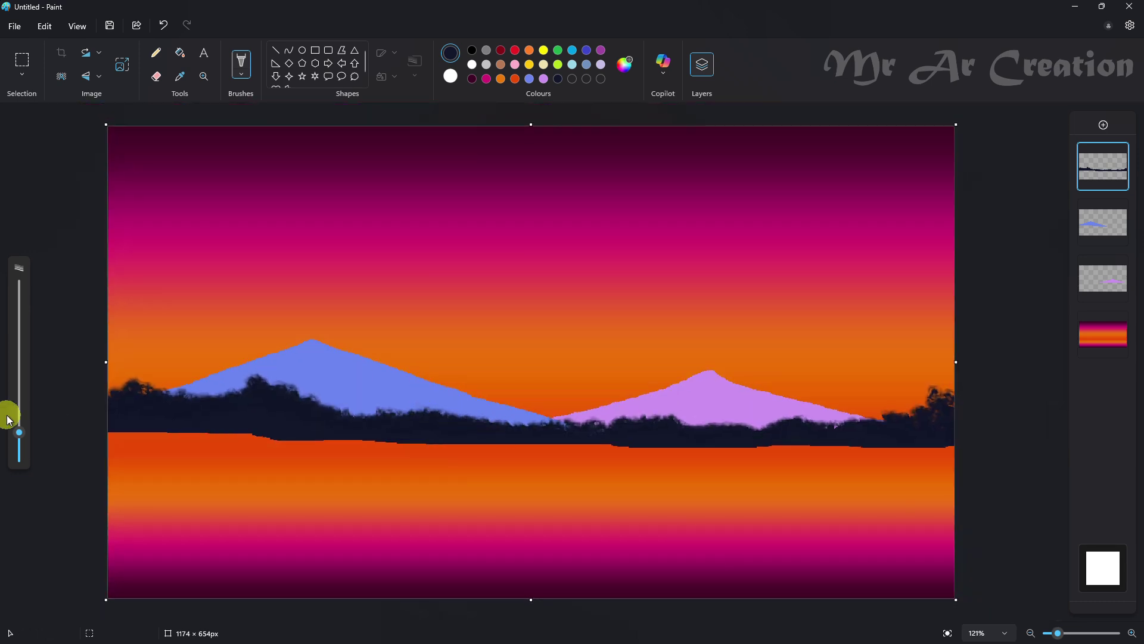
ctrl+scroll(1011, 404, up, 7)
mouse_move(917, 407)
mouse_down()
mouse_move(766, 409)
mouse_move(534, 457)
mouse_move(471, 456)
mouse_up()
ctrl+scroll(471, 456, down, 7)
Step: On a new layer, draw a black hillside rising from the lower left to the right edge and fill it
key(ctrl+shift+n)
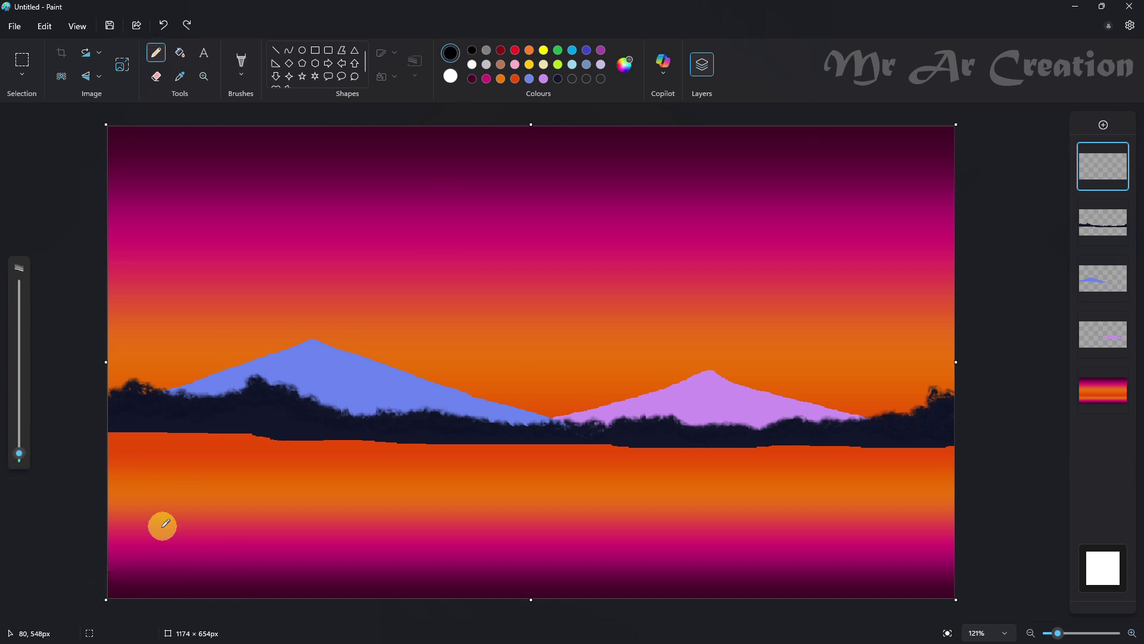
mouse_move(177, 576)
mouse_down()
mouse_move(398, 569)
mouse_move(892, 487)
mouse_up()
click(182, 55)
click(744, 525)
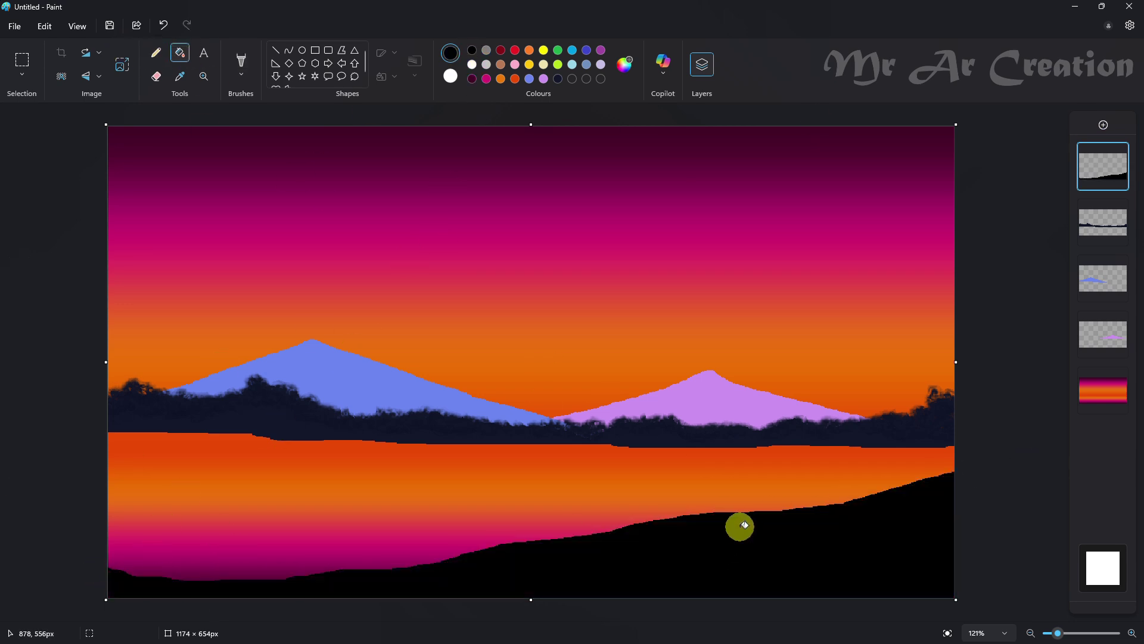
Step: Add a new layer for the grass and set the Curve tool's line thickness, undoing the trial curve
key(ctrl+shift+n)
click(289, 50)
scroll(202, 478, up, 4)
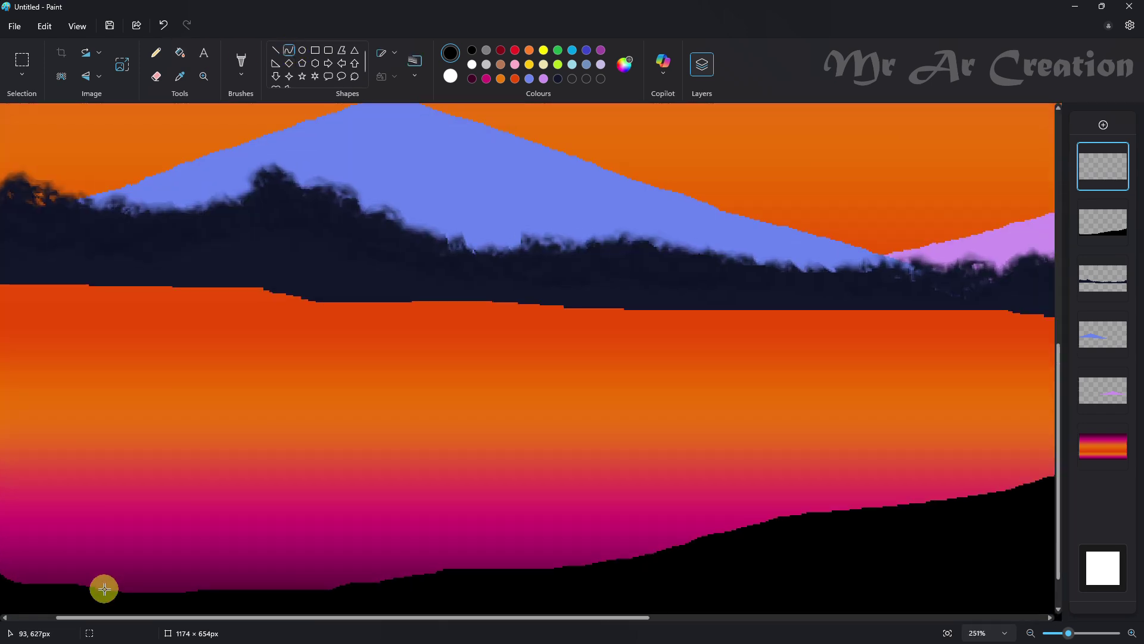
drag(102, 588, 136, 492)
click(416, 70)
click(415, 106)
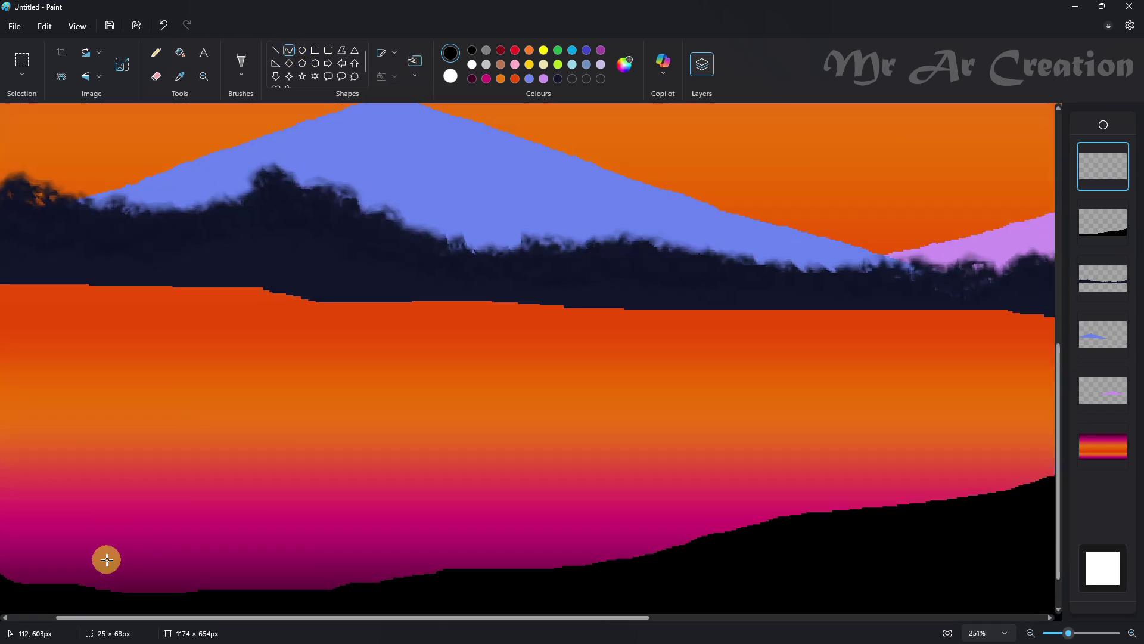
key(ctrl+z)
Step: Draw two bent curves meeting at a tip to outline a grass blade at the hillside's lower left
scroll(130, 501, up, 2)
drag(61, 514, 170, 360)
drag(134, 409, 101, 416)
click(178, 387)
drag(169, 360, 77, 519)
click(108, 431)
click(84, 476)
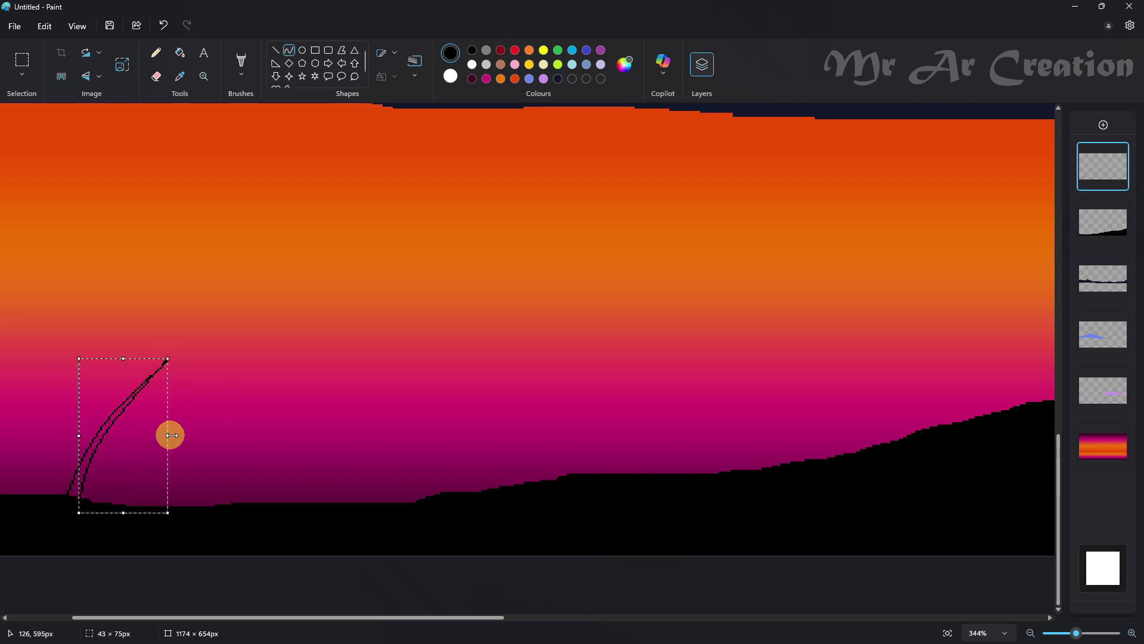
click(170, 435)
Step: Fill the grass blade outline with black
scroll(2, 404, up, 3)
click(157, 52)
scroll(111, 433, down, 2)
click(180, 52)
click(140, 358)
scroll(210, 266, up, 2)
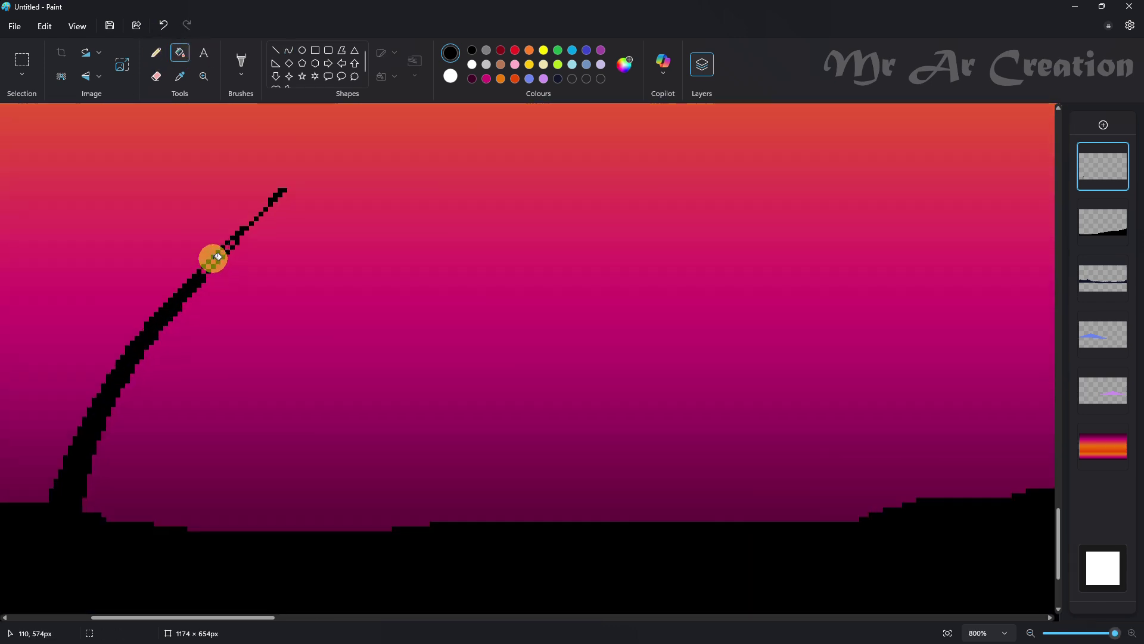
Step: Select the grass blade and place repeated, resized copies around it to build a tuft of grass
scroll(226, 247, down, 8)
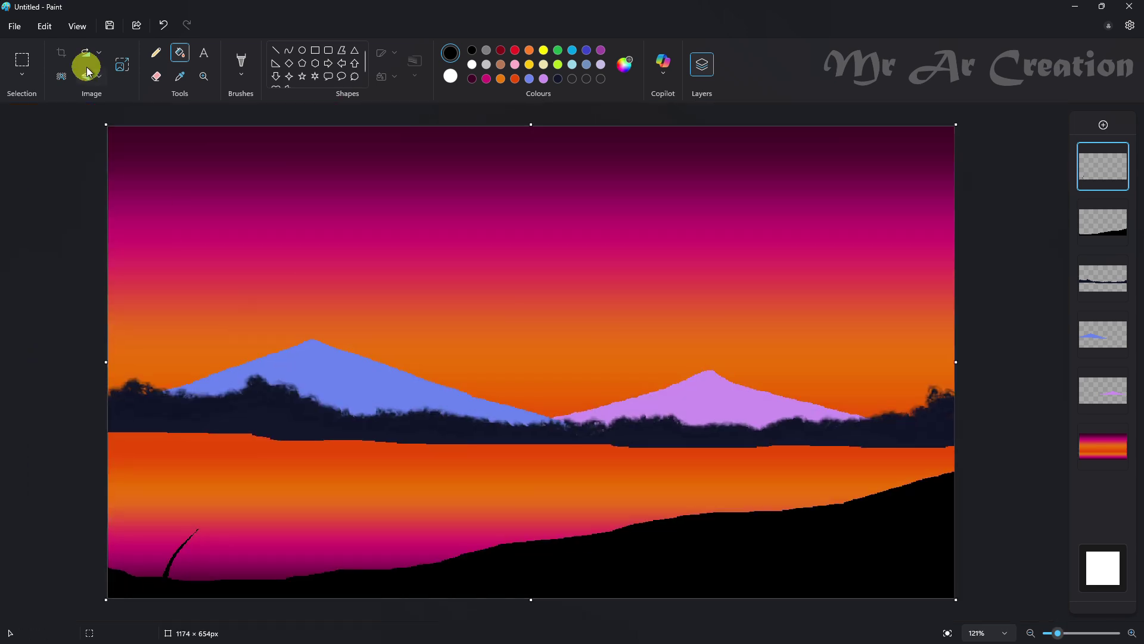
click(22, 62)
scroll(223, 452, up, 5)
scroll(222, 452, down, 5)
drag(220, 617, 165, 617)
drag(106, 226, 344, 529)
scroll(344, 529, down, 3)
drag(233, 423, 227, 410)
drag(189, 488, 198, 488)
drag(237, 409, 236, 442)
drag(197, 483, 195, 471)
drag(235, 429, 172, 418)
drag(147, 490, 173, 515)
drag(204, 430, 229, 465)
drag(198, 508, 166, 485)
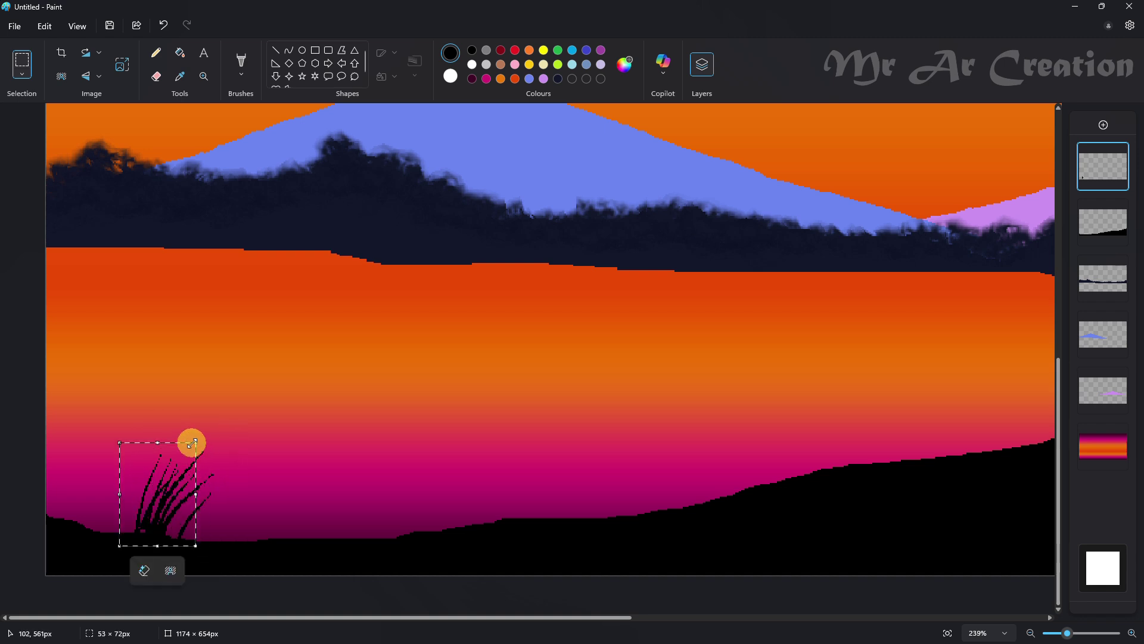
drag(194, 441, 153, 442)
drag(133, 506, 169, 519)
Step: Select the whole grass tuft, shrink the selection to about 61 × 55 px and place it at the hillside's left end
drag(102, 404, 258, 566)
drag(257, 406, 101, 478)
scroll(141, 523, up, 3)
drag(199, 373, 176, 399)
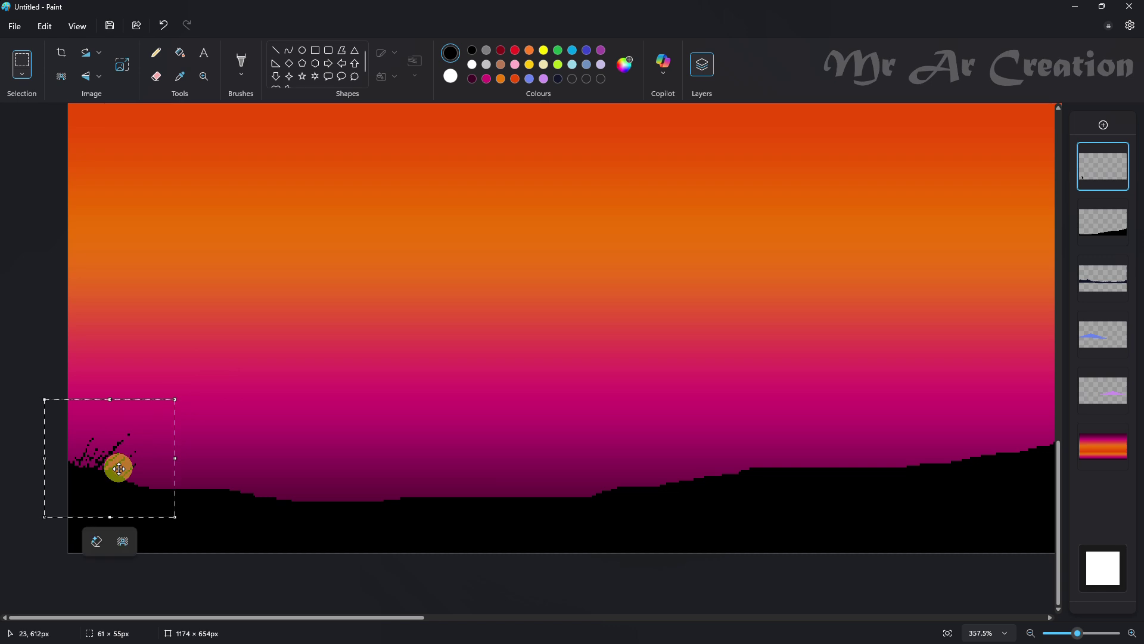
mouse_move(128, 477)
mouse_down()
mouse_move(207, 496)
mouse_move(118, 468)
mouse_up()
mouse_move(118, 468)
mouse_down()
mouse_move(206, 493)
mouse_move(119, 476)
mouse_up()
Step: Cover the hillside's entire upper edge with repeated copies of the grass, working from the left end to the right
drag(119, 477, 342, 524)
scroll(217, 572, down, 5)
scroll(207, 481, up, 2)
drag(147, 542, 598, 535)
click(286, 510)
drag(286, 510, 583, 599)
mouse_move(371, 553)
mouse_down()
mouse_move(741, 495)
mouse_move(695, 513)
mouse_move(804, 502)
mouse_up()
drag(720, 618, 820, 617)
mouse_move(833, 491)
mouse_down()
mouse_move(991, 446)
mouse_move(868, 475)
mouse_move(787, 518)
mouse_up()
click(509, 495)
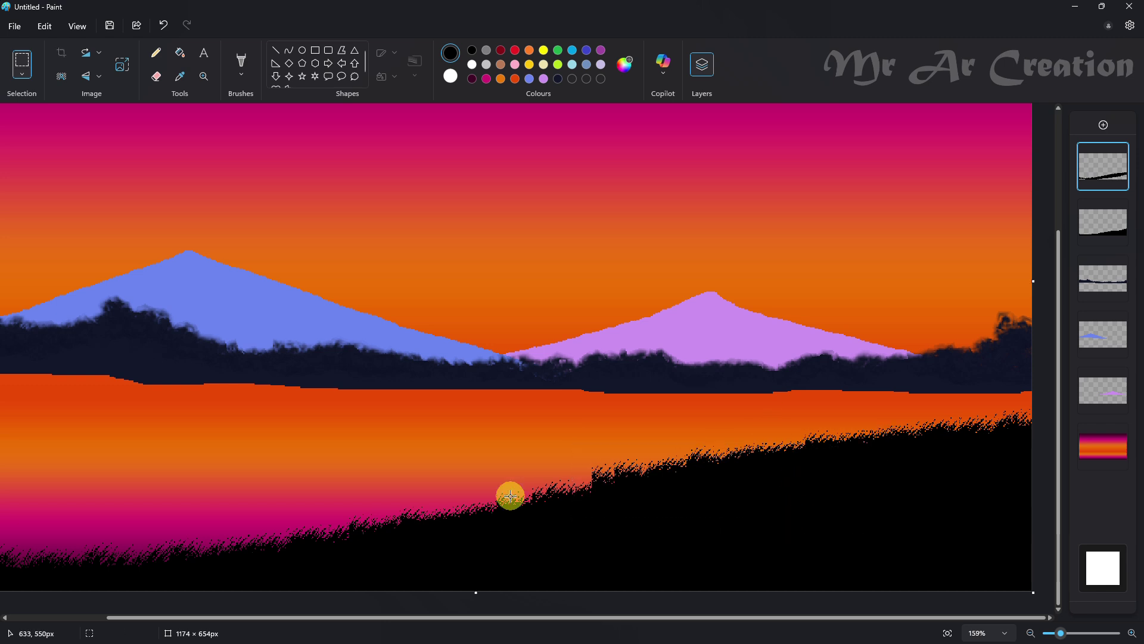
Step: Place more copies of the grass along the middle of the hillside's edge to close the remaining gaps, then deselect
drag(428, 494, 556, 558)
drag(518, 527, 552, 501)
drag(388, 472, 517, 551)
mouse_move(475, 506)
mouse_down()
mouse_move(552, 479)
mouse_move(450, 508)
mouse_move(651, 510)
mouse_up()
drag(504, 529, 654, 498)
click(948, 633)
click(1031, 362)
Step: Add a new layer and draw a slender, leaning black tree trunk with the Pencil, rising from the hillside near the lilac mountain
click(1103, 125)
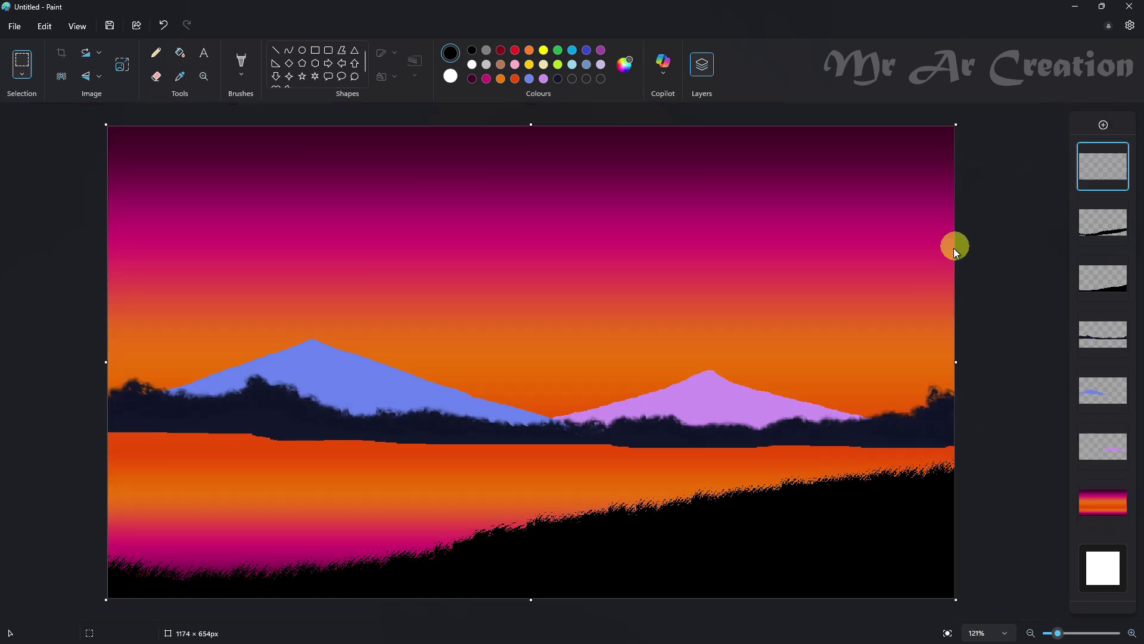
click(159, 57)
drag(20, 465, 19, 451)
scroll(861, 370, up, 2)
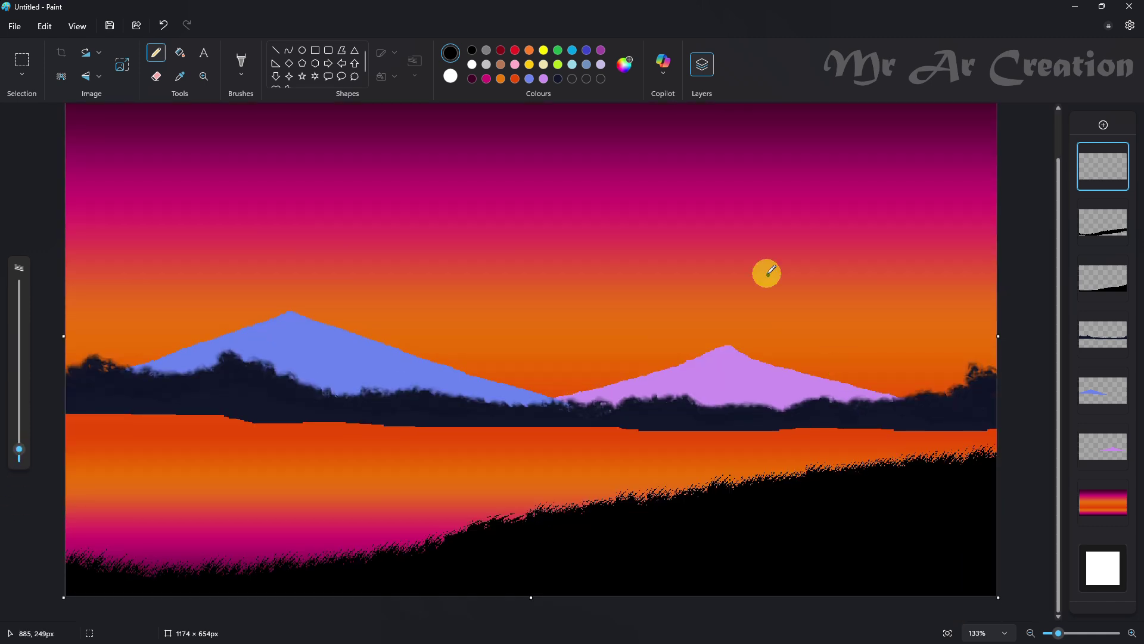
drag(760, 229, 847, 468)
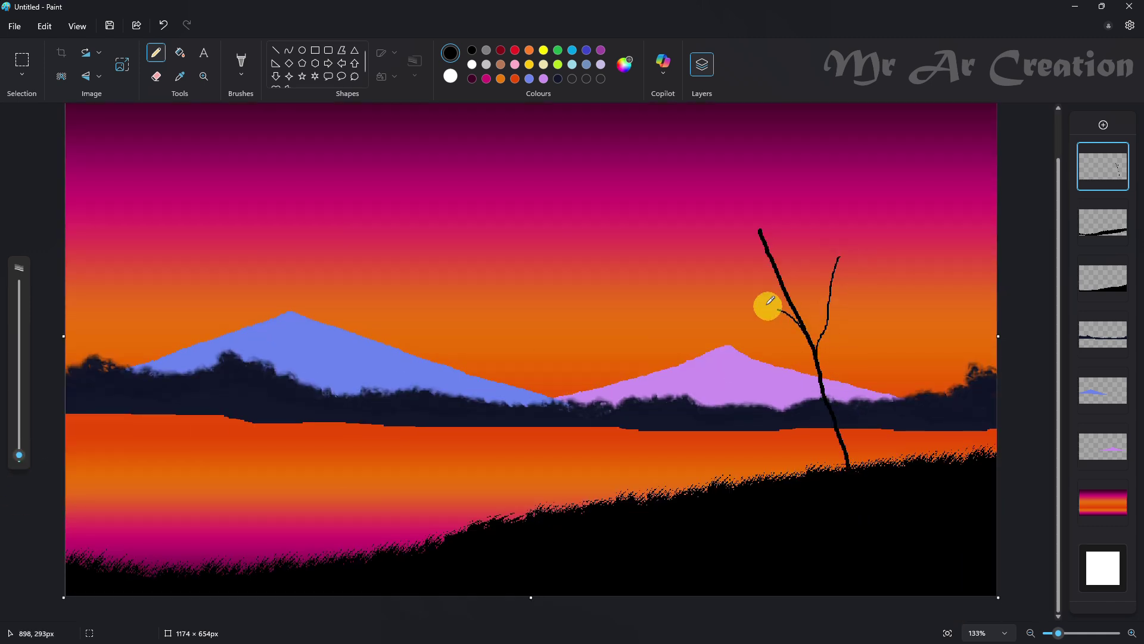
Step: Draw the tree's main forking branches in black on both sides and at the trunk's top, thickening the upper fork
drag(771, 301, 724, 268)
scroll(731, 307, up, 3)
key(ctrl+z)
drag(637, 209, 686, 302)
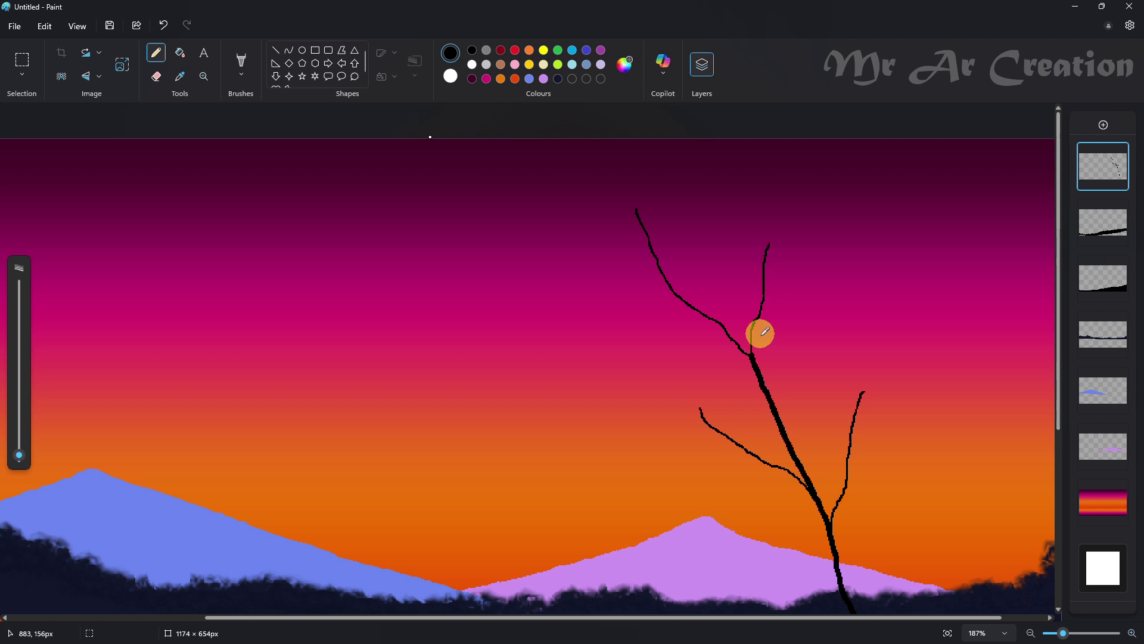
scroll(763, 340, up, 3)
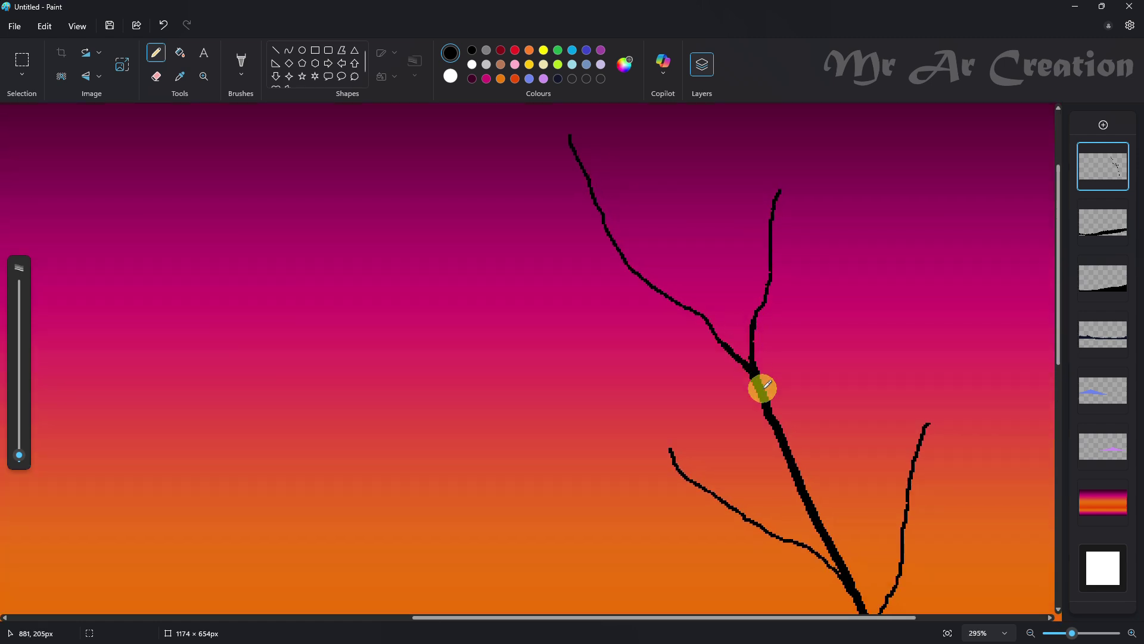
scroll(763, 387, down, 4)
scroll(640, 387, up, 5)
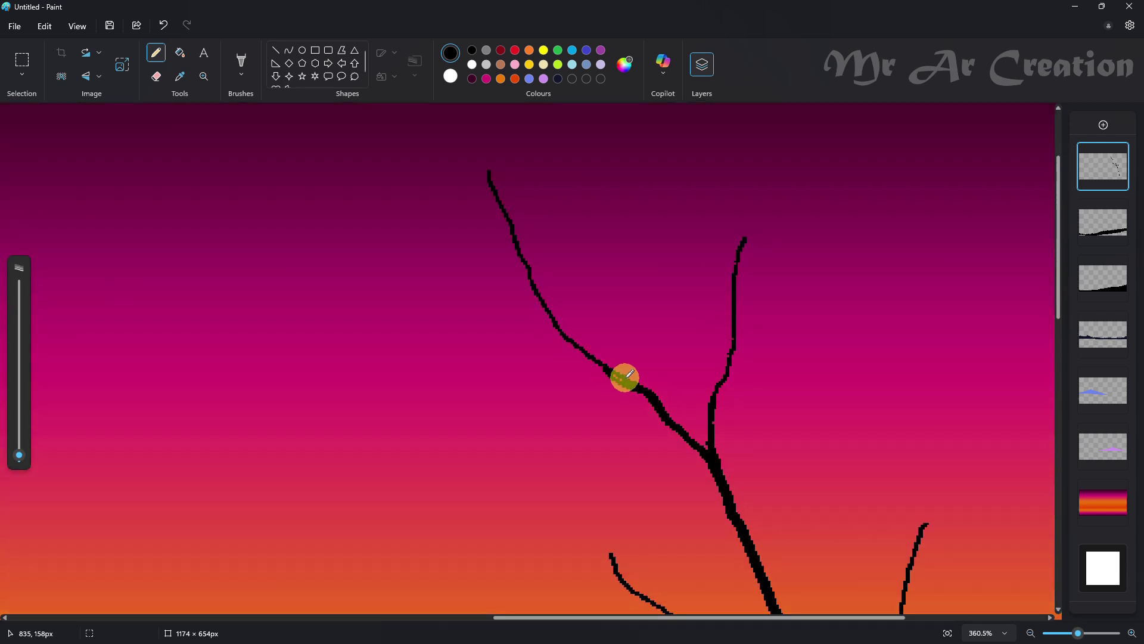
scroll(823, 348, down, 4)
scroll(824, 350, up, 2)
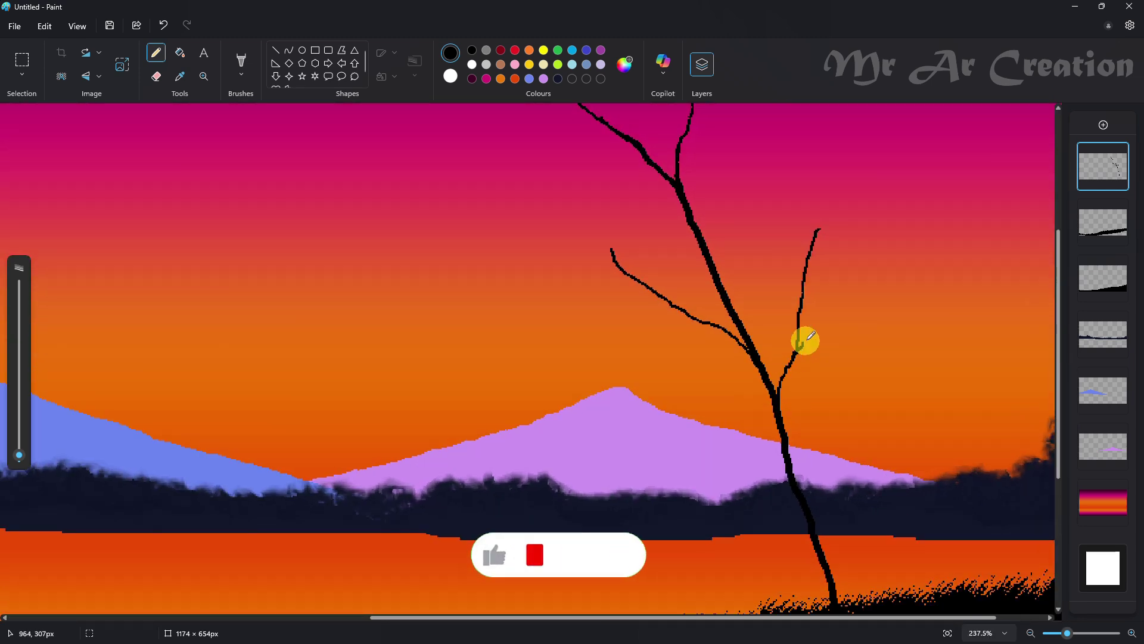
Step: Add side branches to the tree's lower right and lower left limbs
drag(798, 351, 856, 278)
drag(840, 308, 916, 277)
drag(800, 300, 771, 231)
scroll(659, 477, up, 2)
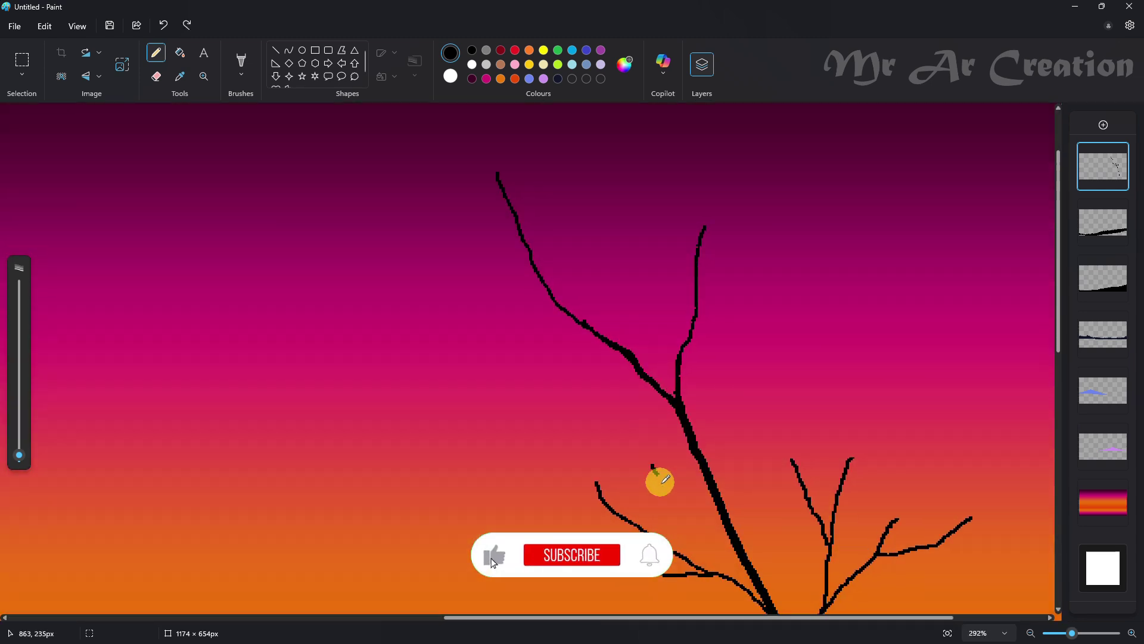
scroll(560, 415, up, 2)
Step: Draw side branches and fine twigs along the tree's upper left limb up to its tip
drag(578, 362, 576, 410)
drag(622, 447, 537, 428)
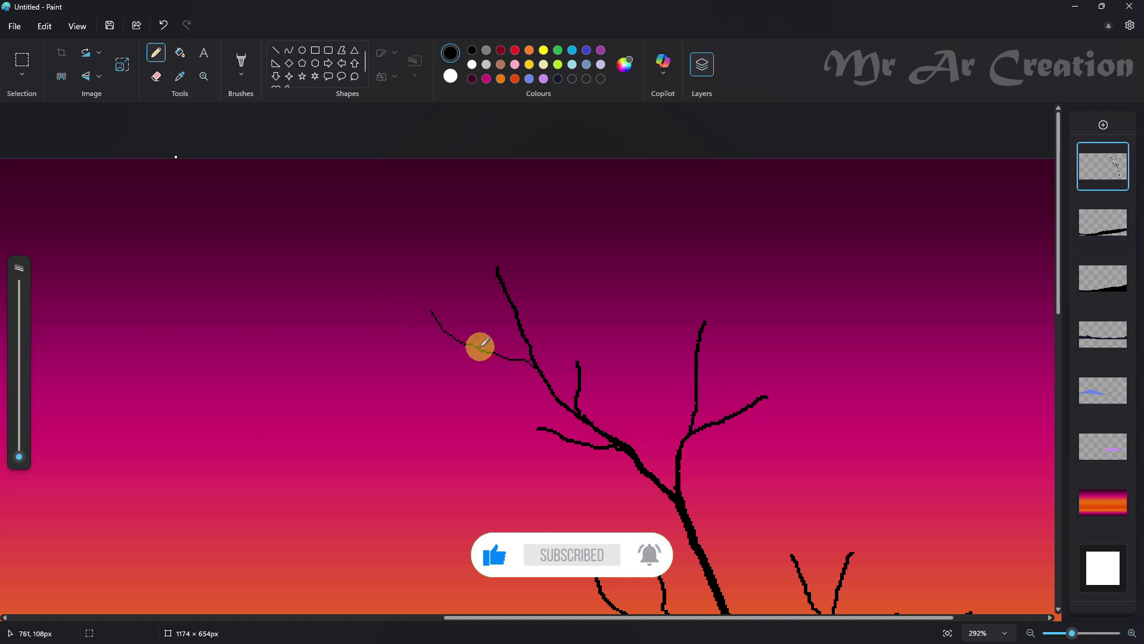
scroll(484, 343, up, 2)
drag(438, 213, 489, 320)
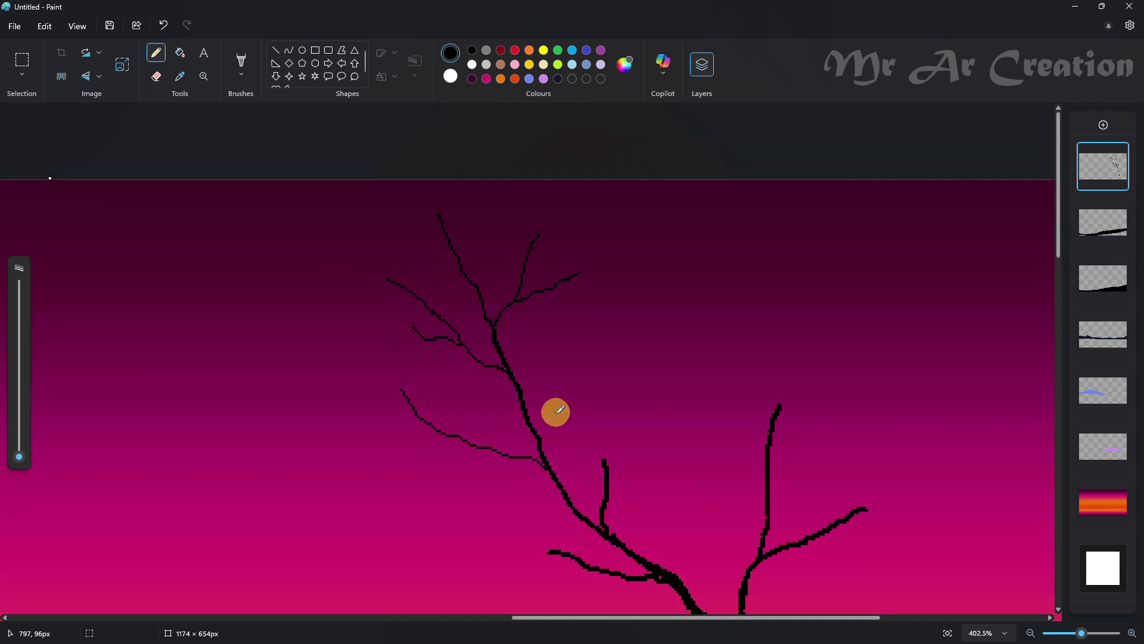
scroll(587, 508, down, 1)
Step: Draw thin twigs on the lower part of the upper left limb and on the upper right limb
drag(620, 504, 512, 502)
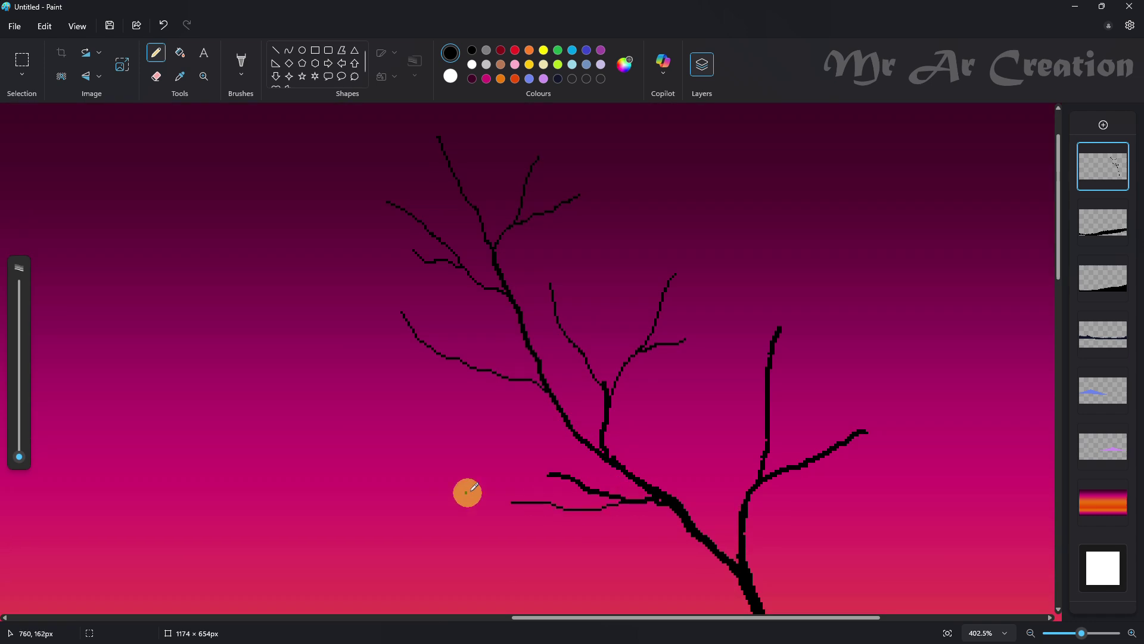
drag(454, 398, 548, 452)
drag(561, 510, 488, 530)
drag(725, 269, 775, 336)
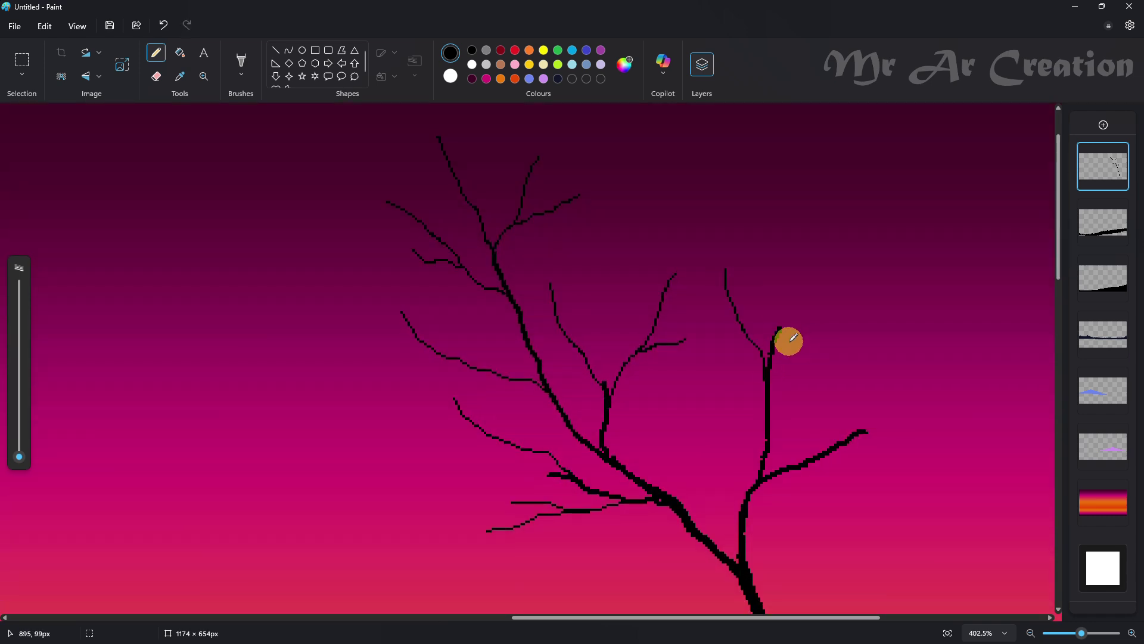
scroll(856, 273, down, 2)
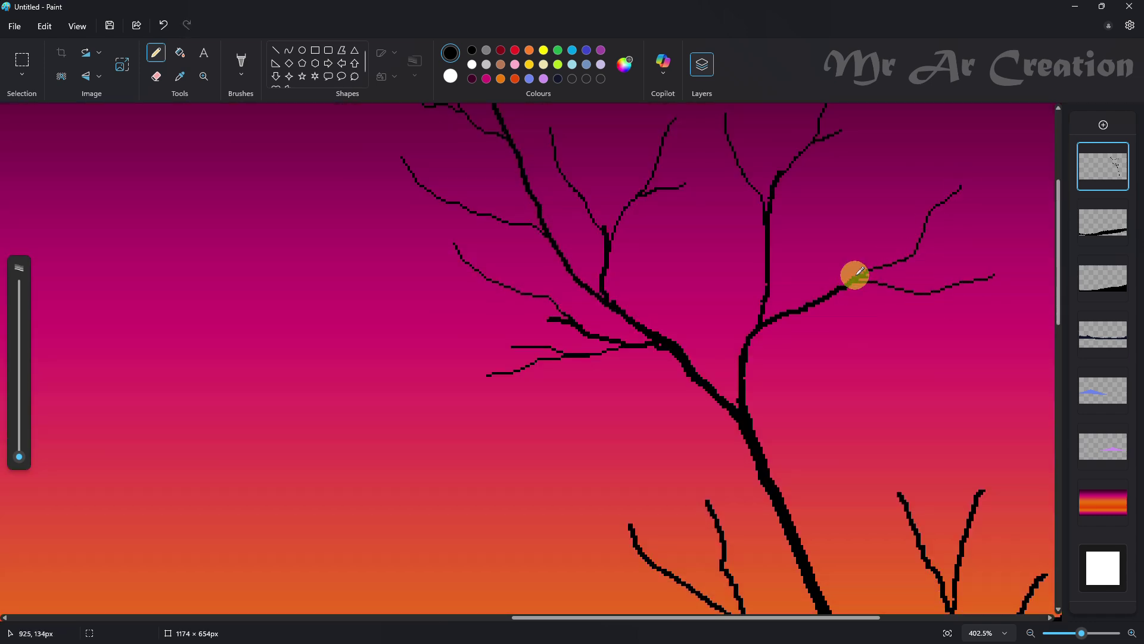
scroll(929, 294, down, 1)
Step: Draw thin twigs at the ends of the tree's lower left and lower right branches
drag(545, 360, 629, 445)
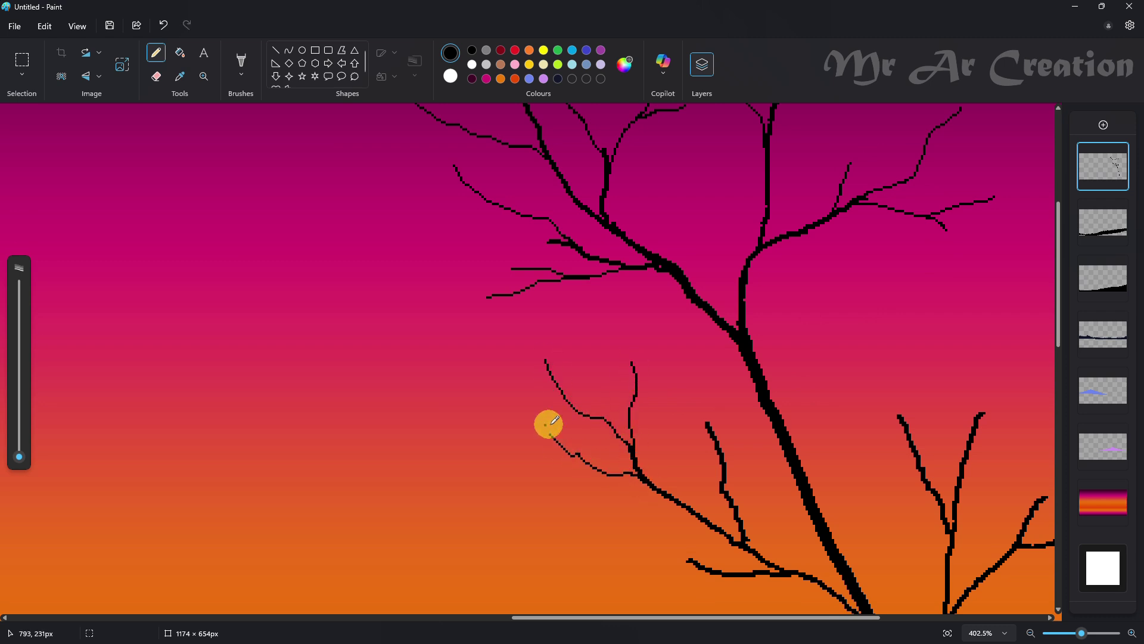
scroll(722, 492, down, 2)
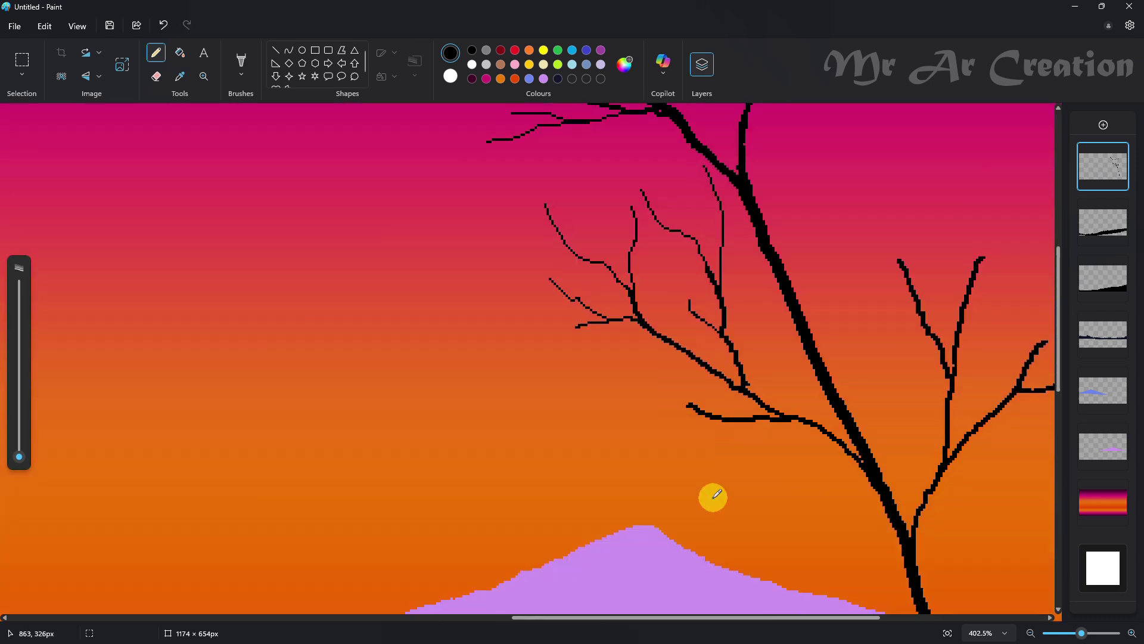
scroll(680, 398, down, 5)
scroll(805, 404, up, 4)
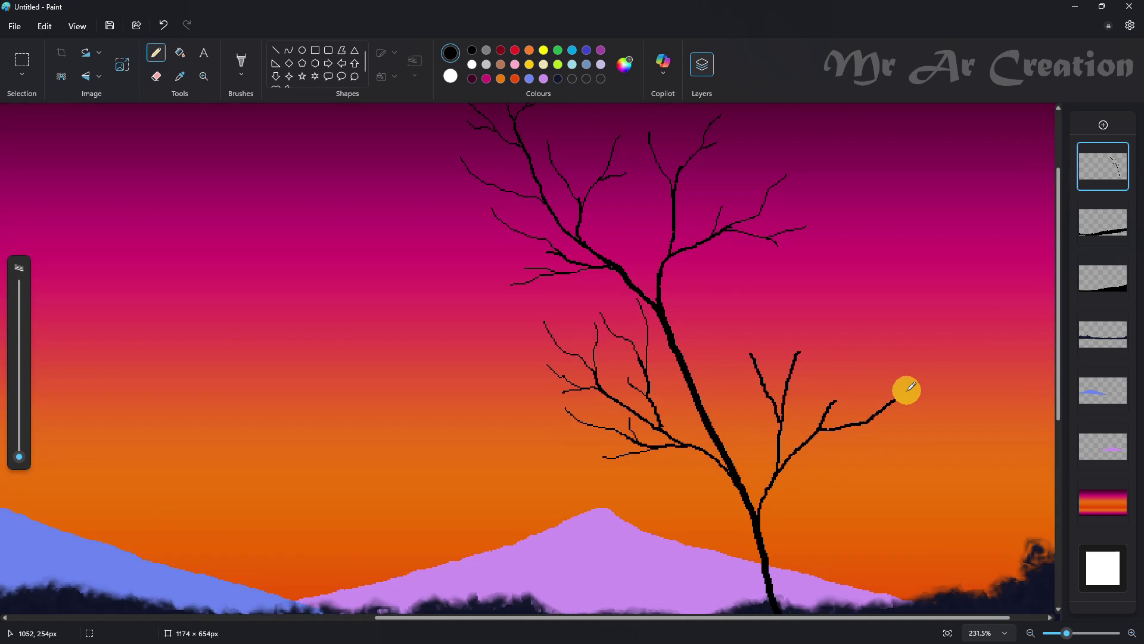
scroll(880, 399, down, 1)
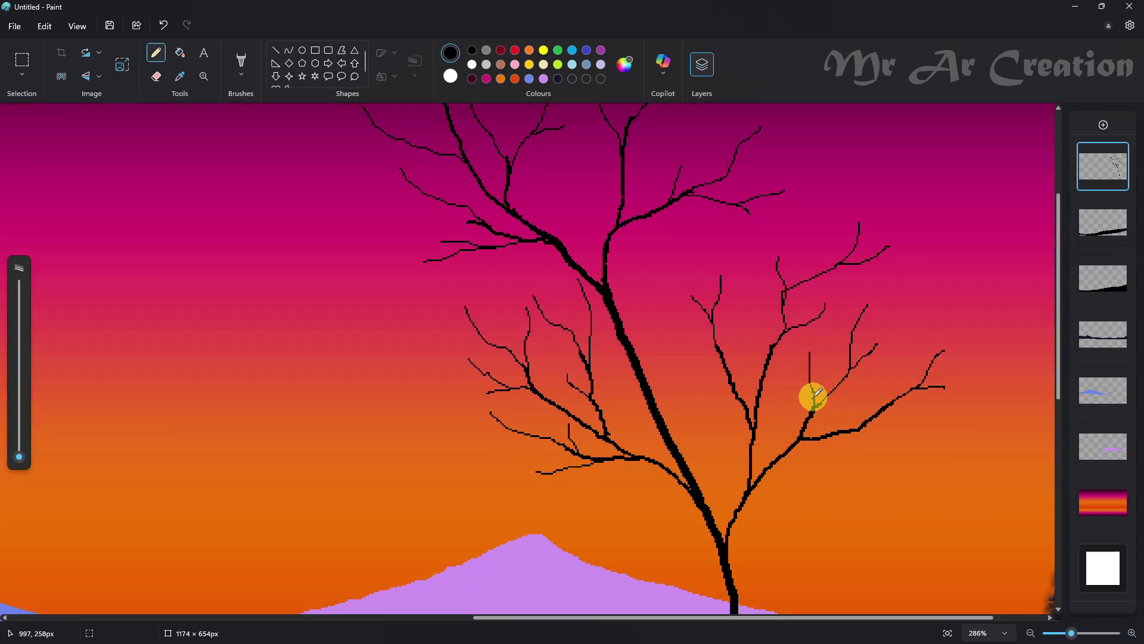
scroll(818, 394, down, 4)
scroll(869, 326, down, 1)
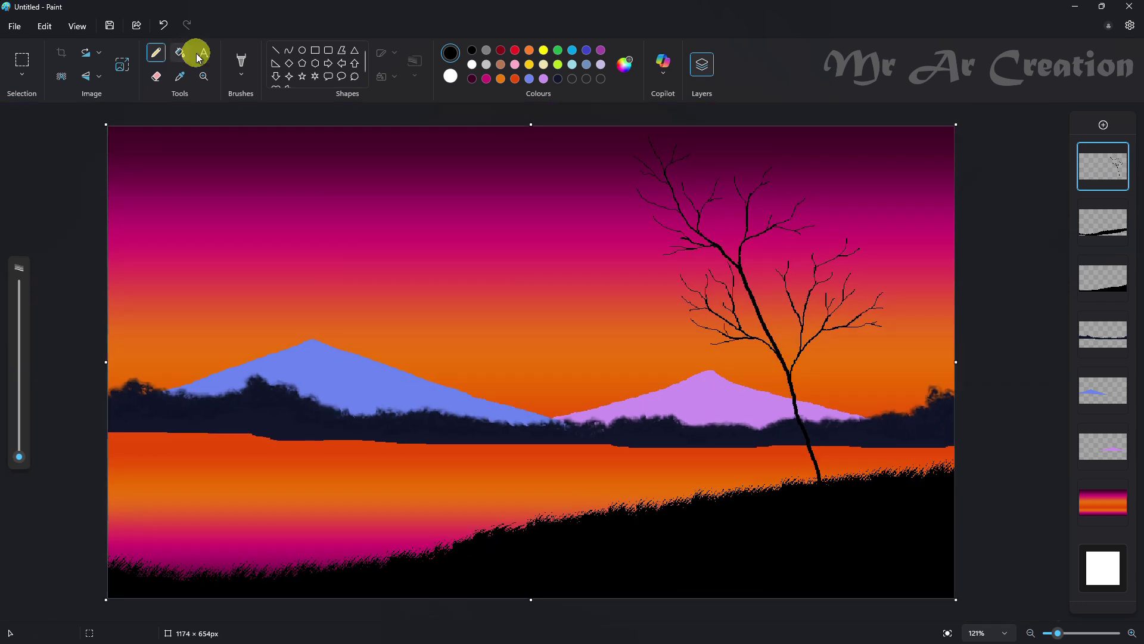
Step: Paint black foliage clusters over the tree's topmost branches, reducing the brush size to 15 px
click(241, 60)
scroll(726, 332, up, 4)
mouse_move(599, 167)
mouse_down()
mouse_move(590, 182)
mouse_move(634, 214)
mouse_up()
click(601, 234)
drag(20, 432, 22, 444)
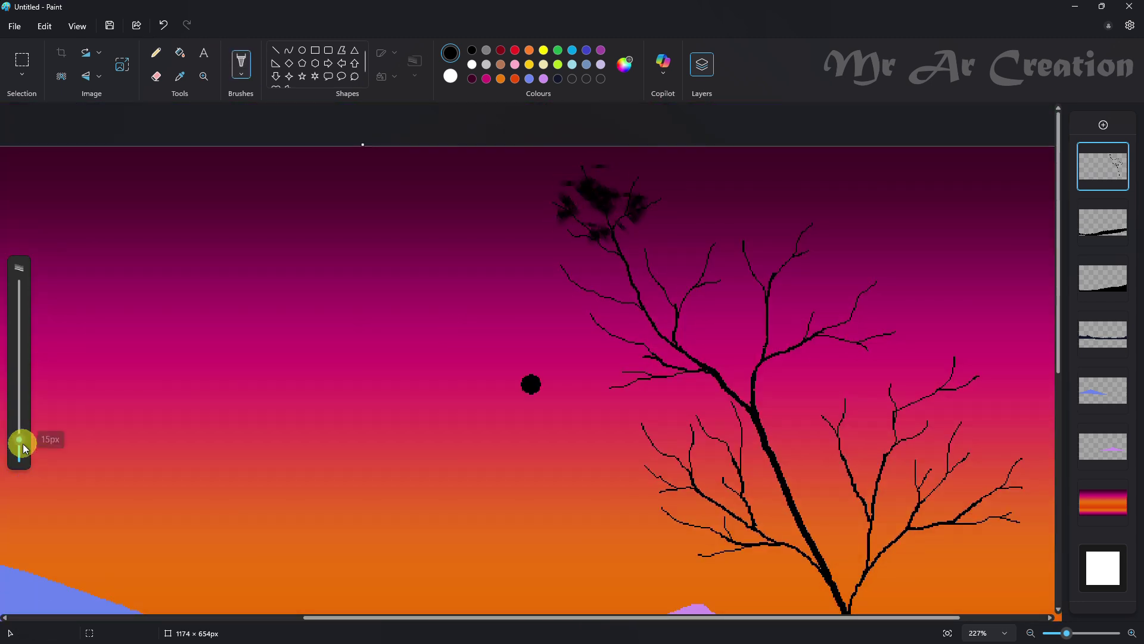
mouse_move(616, 210)
mouse_down()
mouse_move(697, 256)
mouse_move(620, 278)
mouse_move(646, 289)
mouse_move(793, 213)
mouse_move(741, 260)
mouse_move(846, 288)
mouse_move(900, 274)
mouse_up()
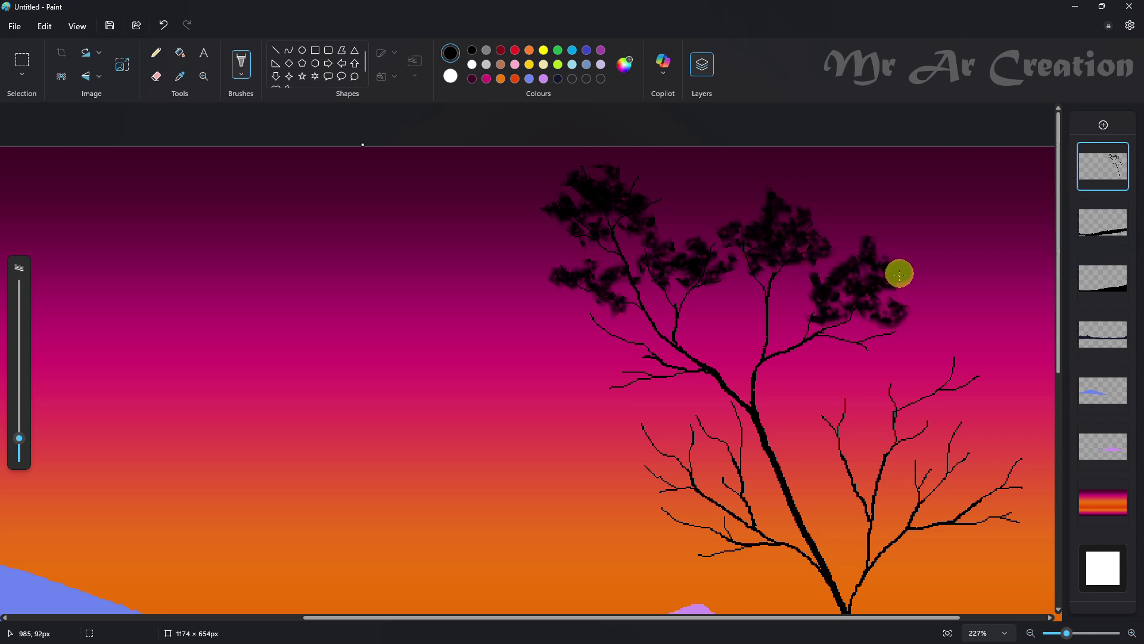
Step: Paint foliage clusters on the tree's middle left and lower left branches
scroll(647, 265, down, 2)
mouse_move(646, 266)
mouse_down()
mouse_move(605, 249)
mouse_move(625, 298)
mouse_move(641, 264)
mouse_up()
scroll(641, 264, down, 2)
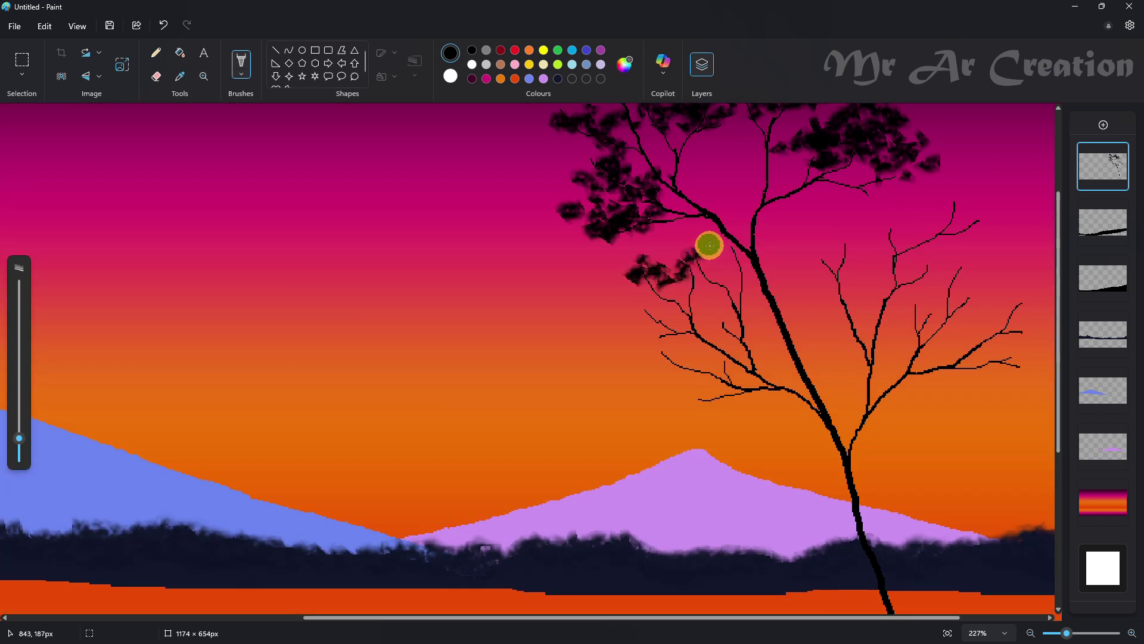
mouse_move(708, 304)
mouse_down()
mouse_move(691, 388)
mouse_move(709, 351)
mouse_up()
Step: Paint foliage clusters over the tree's lower right branches out to their tips
scroll(795, 328, up, 2)
mouse_move(794, 327)
mouse_down()
mouse_move(860, 262)
mouse_move(830, 335)
mouse_move(944, 280)
mouse_up()
mouse_move(945, 239)
mouse_down()
mouse_move(968, 280)
mouse_move(938, 322)
mouse_move(968, 268)
mouse_move(959, 248)
mouse_move(930, 279)
mouse_up()
scroll(937, 322, down, 2)
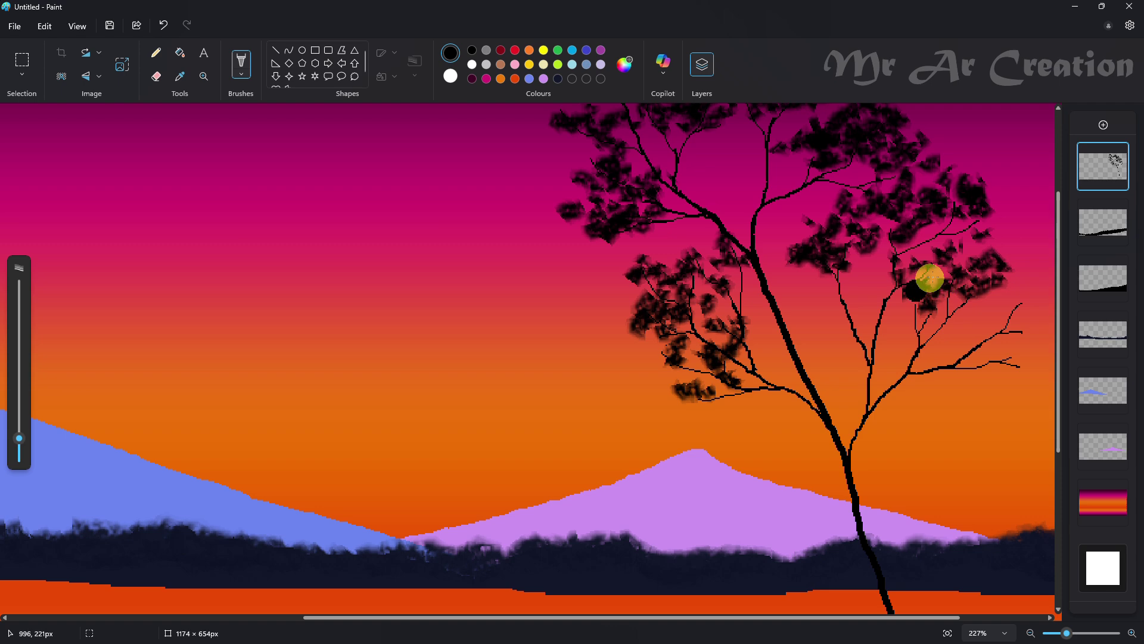
scroll(1016, 301, down, 1)
drag(1034, 330, 1029, 304)
drag(954, 618, 1011, 618)
mouse_move(918, 294)
mouse_down()
mouse_move(923, 326)
mouse_move(868, 319)
mouse_up()
drag(927, 338, 944, 356)
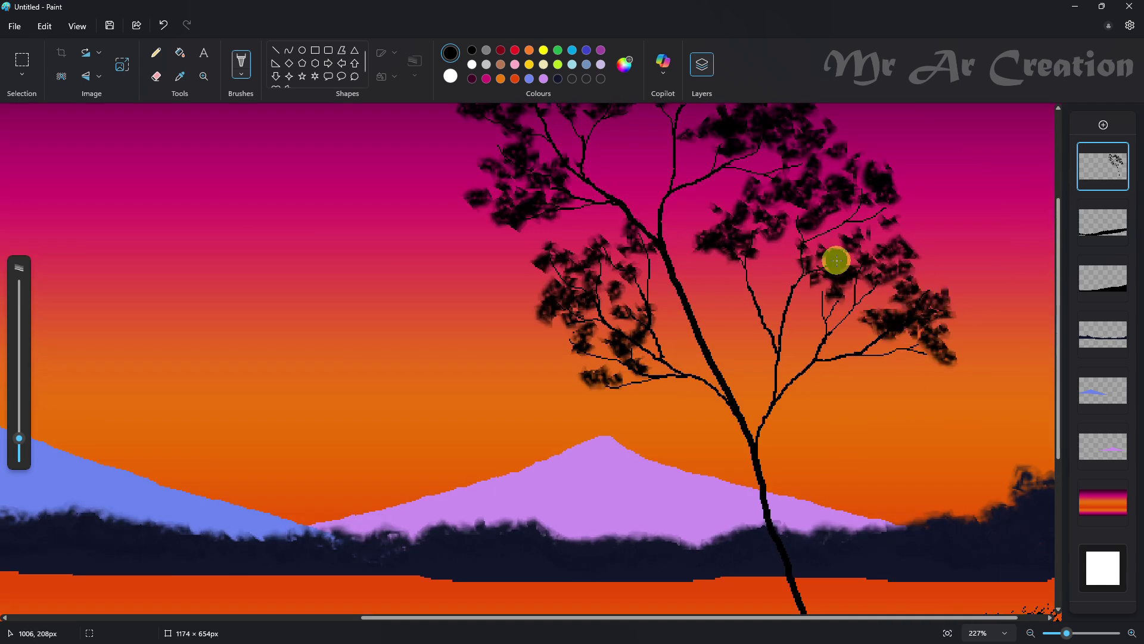
scroll(894, 262, down, 3)
Step: Select the whole tree, duplicate it and shrink the copy to about 348 × 416 px beside the original
click(22, 65)
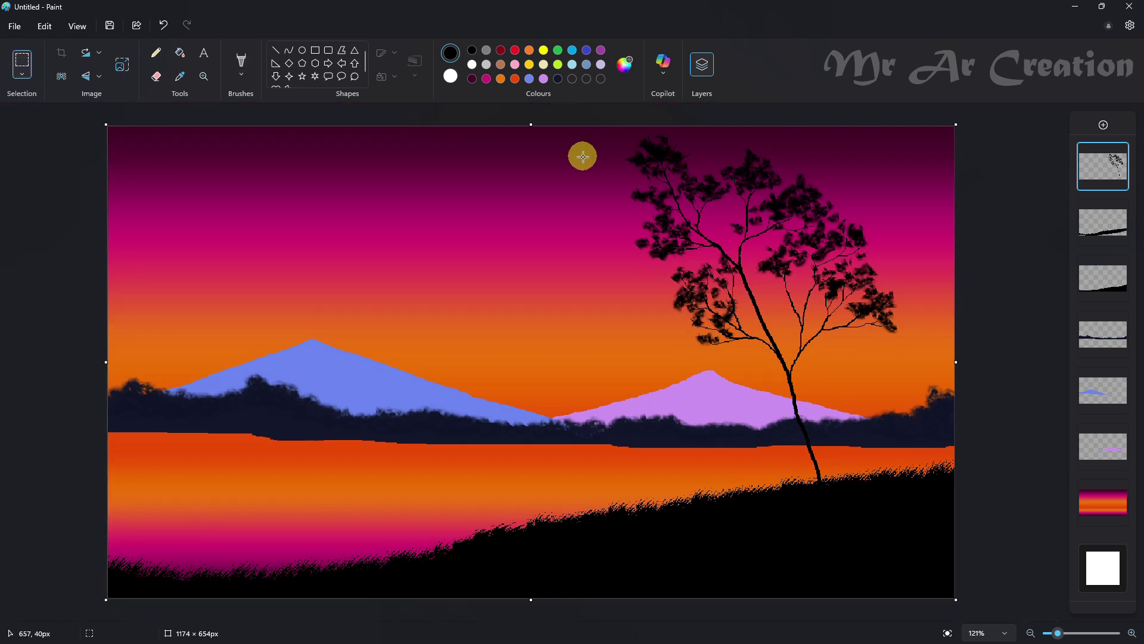
drag(575, 128, 977, 603)
ctrl+drag(793, 367, 824, 372)
drag(606, 134, 737, 303)
drag(908, 436, 854, 376)
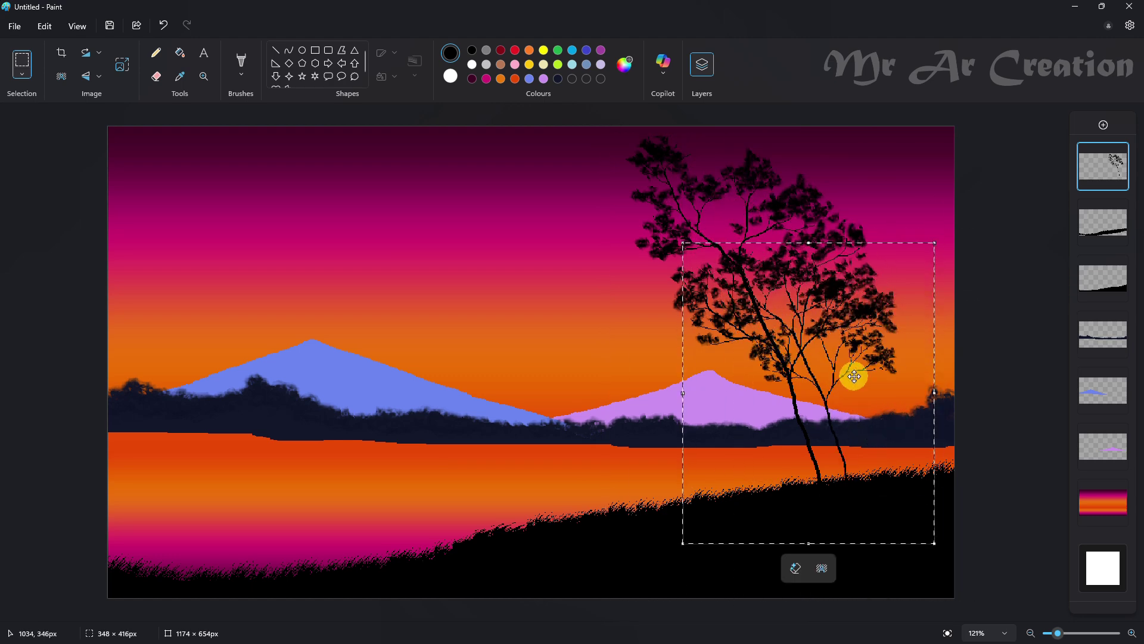
Step: Flip the tree copy horizontally, resize its selection to about 382 × 531 px and place it at the hillside's right end
right_click(854, 377)
click(1052, 350)
drag(935, 243, 923, 166)
drag(922, 424, 934, 411)
drag(817, 165, 797, 173)
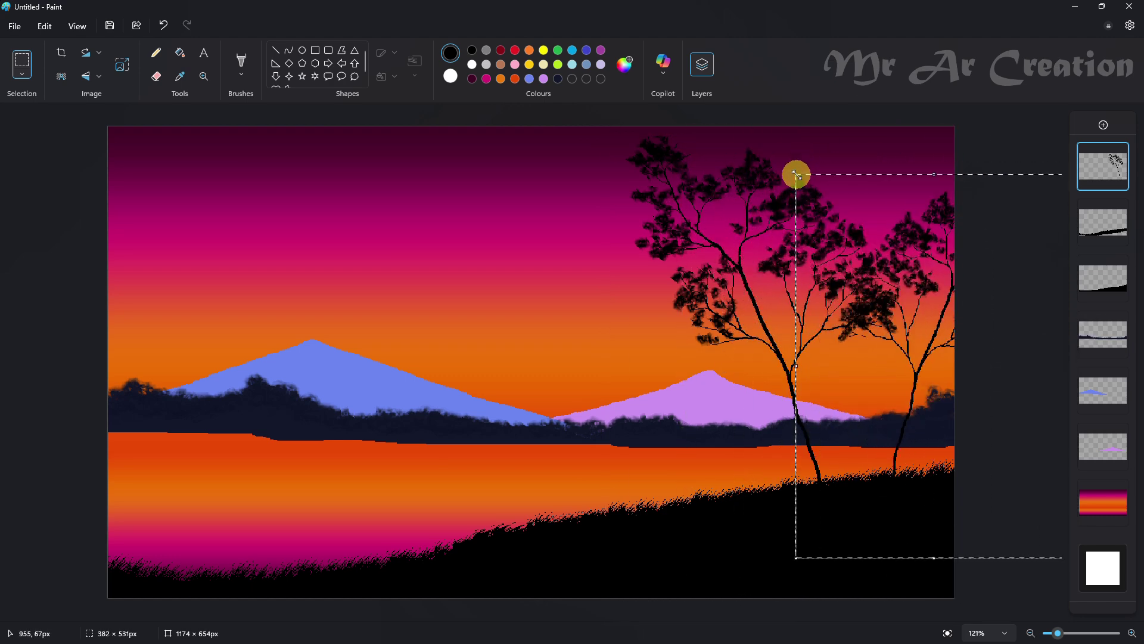
drag(914, 330, 924, 320)
drag(911, 358, 924, 347)
click(960, 149)
Step: Activate the blue mountain's layer, sample the mountain's colour and mix a slightly darker blue from it
scroll(410, 298, up, 2)
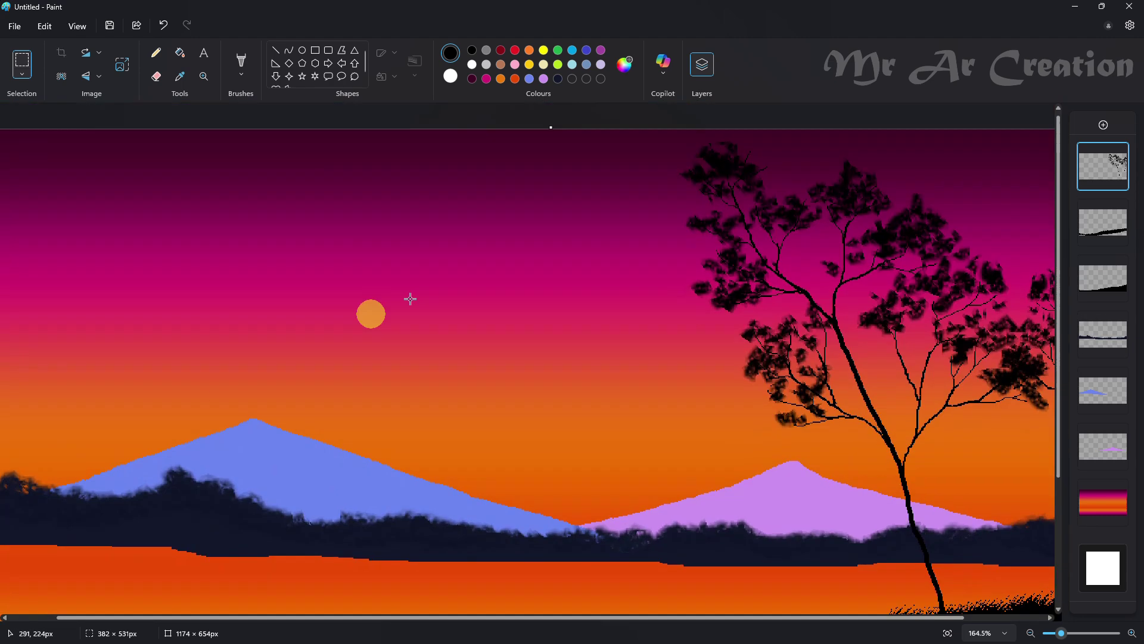
click(1102, 391)
click(179, 76)
scroll(322, 390, up, 3)
click(327, 395)
click(629, 87)
click(611, 194)
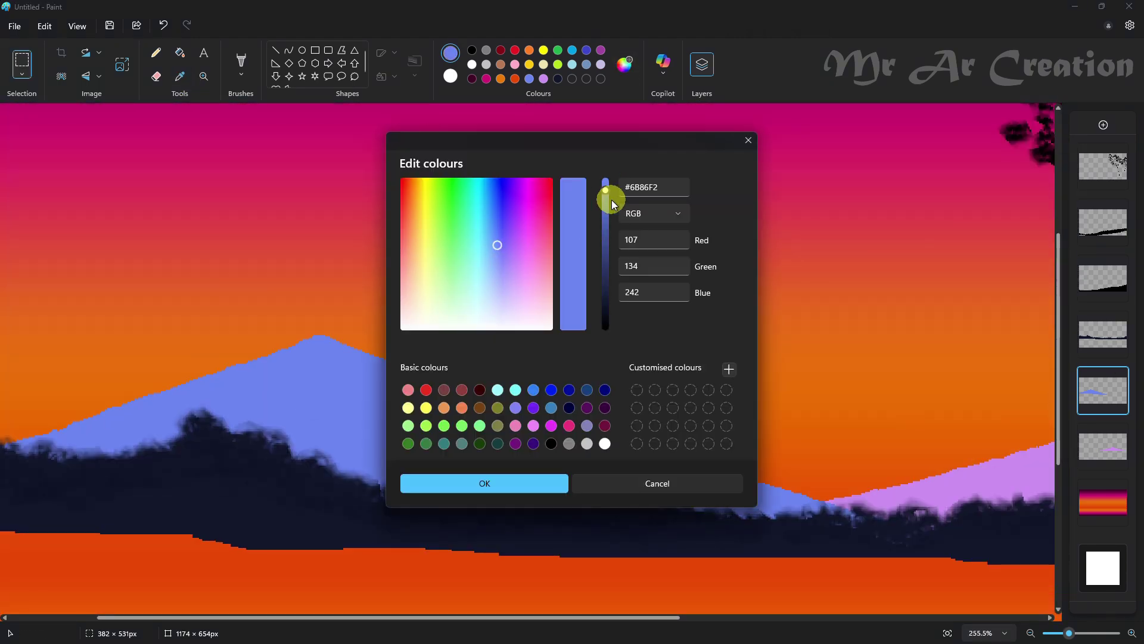
click(513, 481)
Step: Switch to another brush and paint faint darker streaks down the blue mountain's left slope from the peak
click(241, 69)
click(283, 250)
ctrl+scroll(307, 353, up, 2)
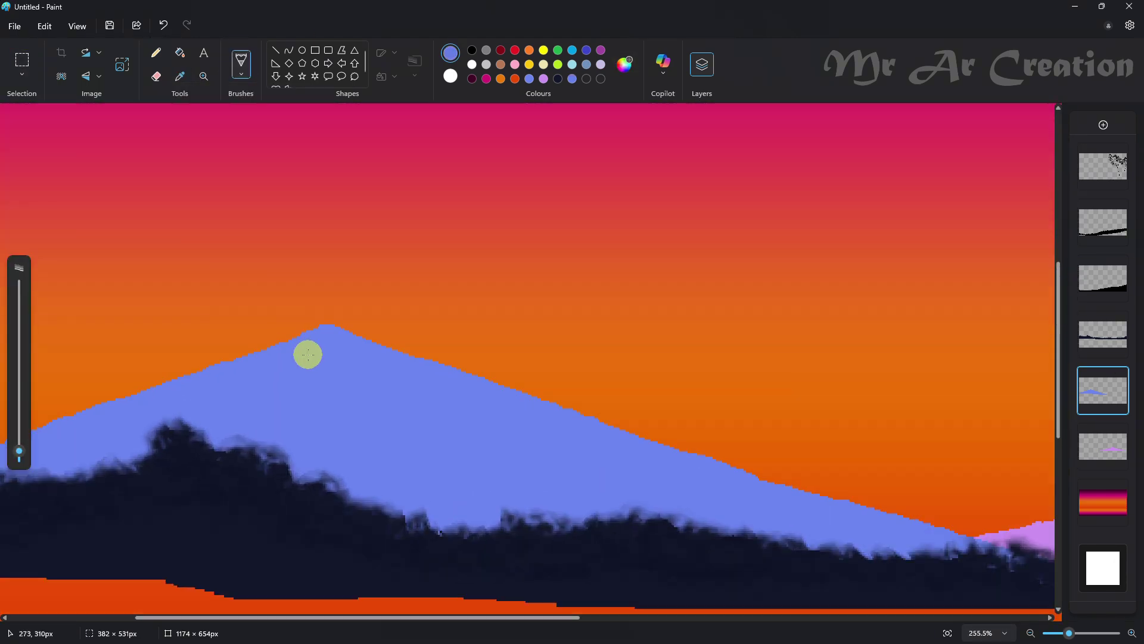
mouse_move(347, 481)
mouse_down()
mouse_move(313, 381)
mouse_move(212, 408)
mouse_move(251, 399)
mouse_up()
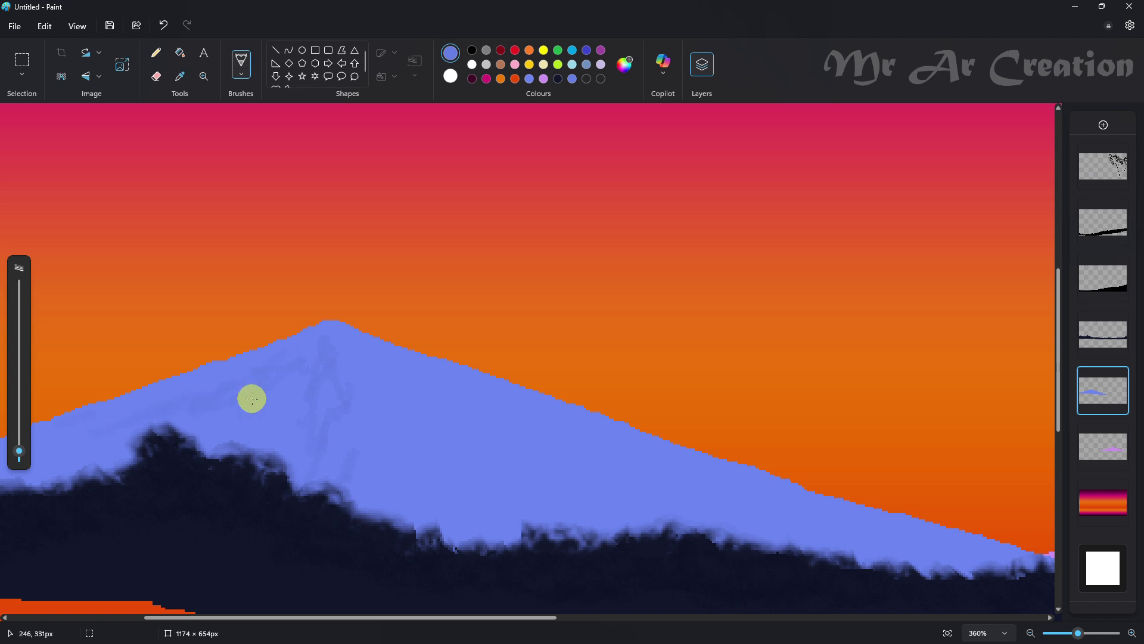
drag(259, 618, 192, 618)
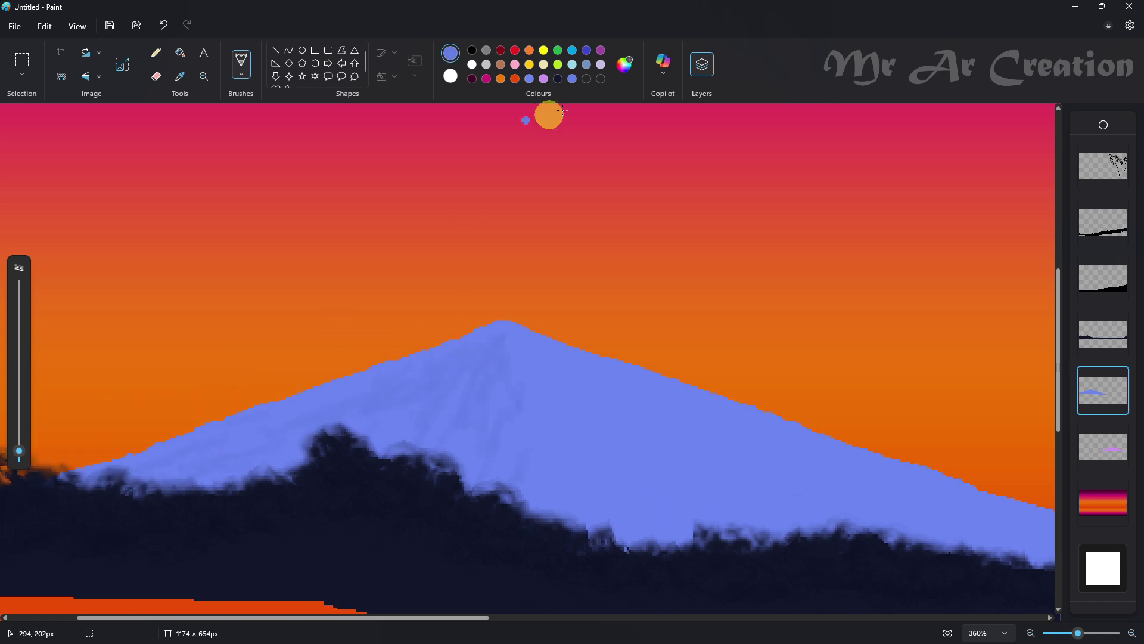
Step: Mix another slightly different shade of blue for the blue mountain's right slope
click(624, 64)
click(484, 483)
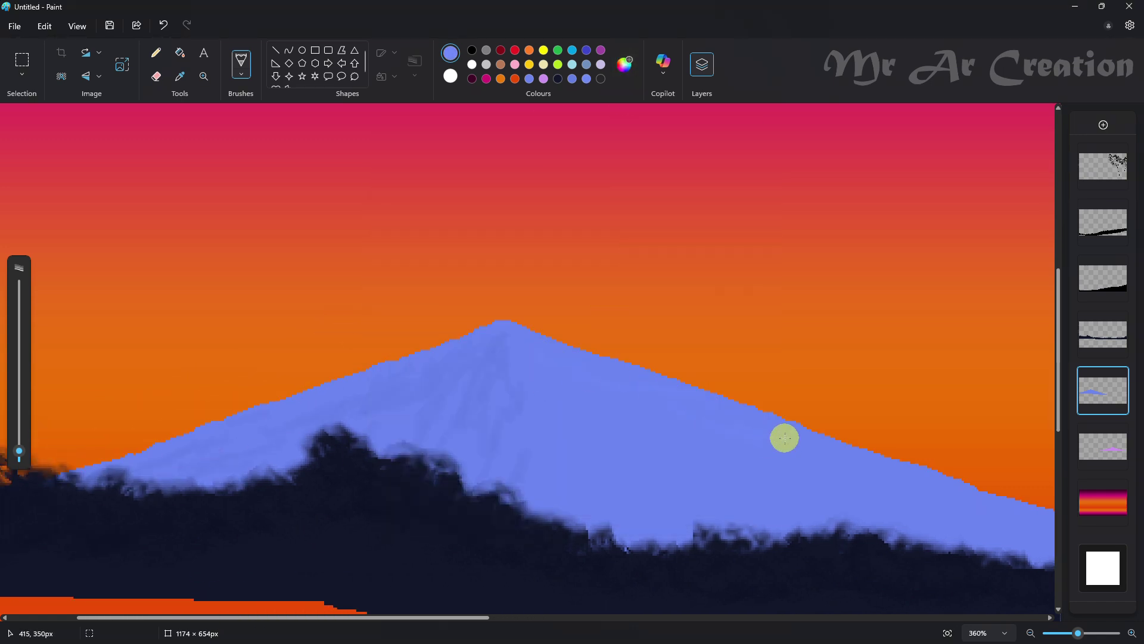
scroll(613, 456, down, 3)
scroll(778, 471, up, 2)
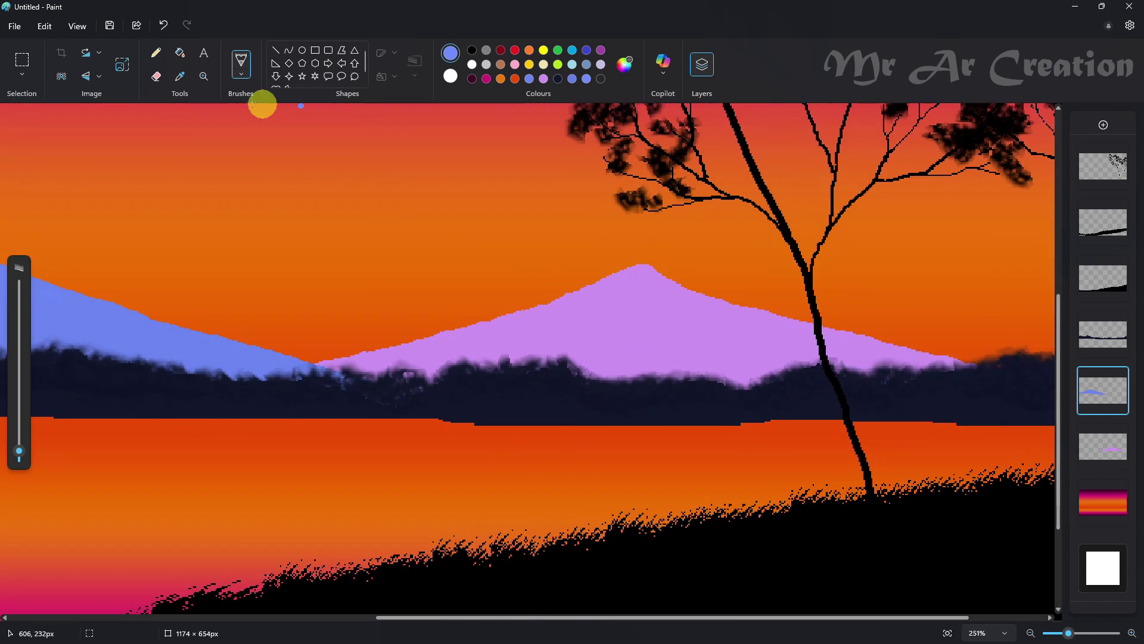
Step: Sample the lilac mountain's colour, mix a darker purple from it and try a stroke below the peak
click(179, 75)
click(632, 312)
scroll(632, 313, up, 1)
click(624, 64)
click(596, 184)
click(549, 475)
scroll(666, 240, up, 1)
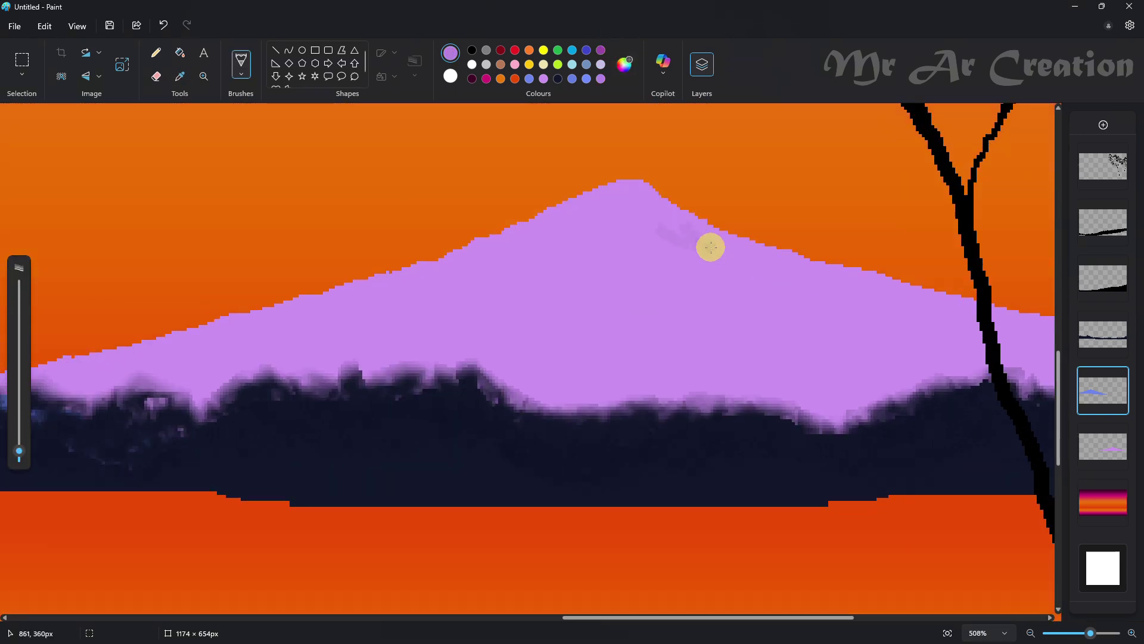
Step: Mix a slightly different purple and paint faint darker streaks down the lilac mountain's right slope
click(619, 72)
click(605, 193)
click(539, 480)
drag(650, 210, 729, 252)
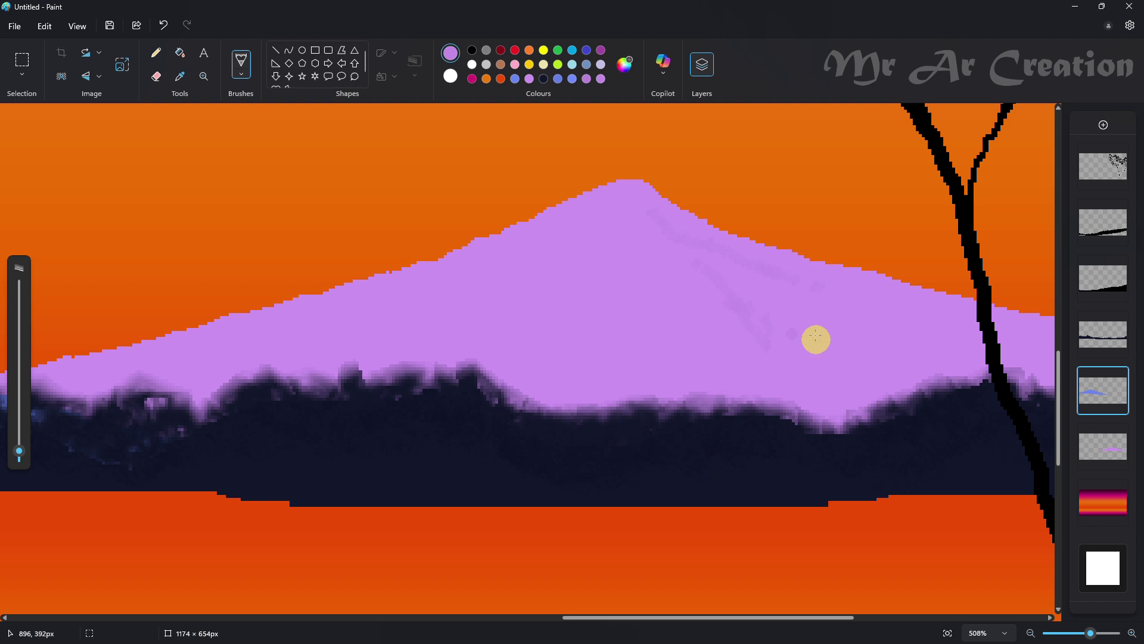
drag(849, 618, 948, 618)
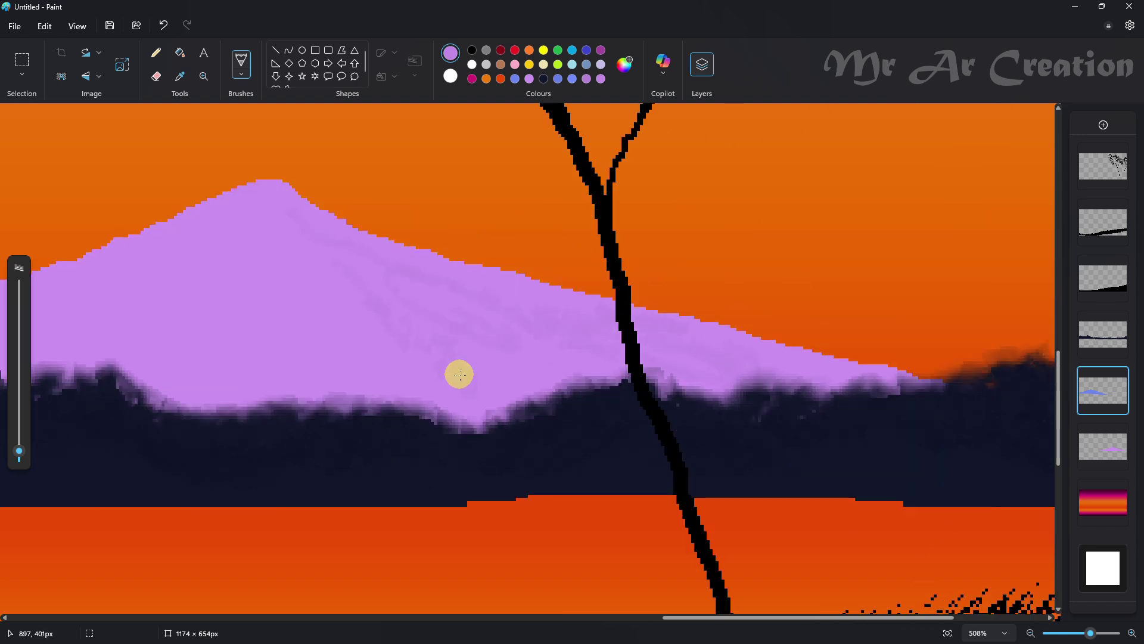
Step: Mix a lighter lilac, brush highlights on the lilac mountain's left slope and below its peak, and undo the last stroke
click(623, 64)
click(605, 186)
click(537, 482)
scroll(226, 175, down, 1)
drag(226, 175, 121, 170)
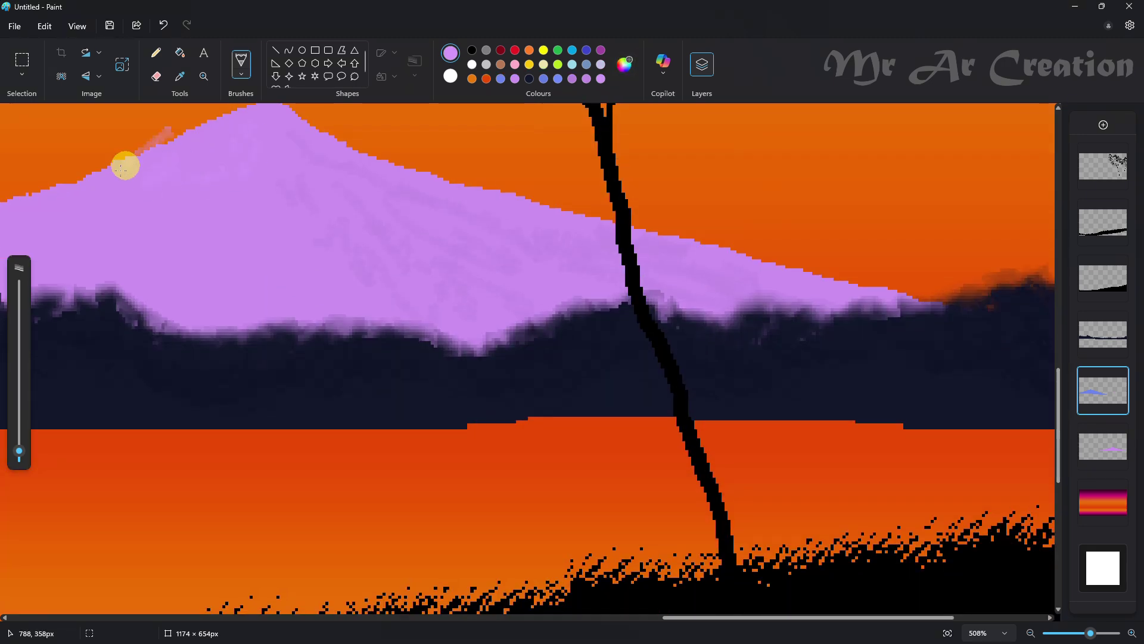
drag(683, 618, 571, 618)
scroll(512, 286, up, 1)
key(ctrl+z)
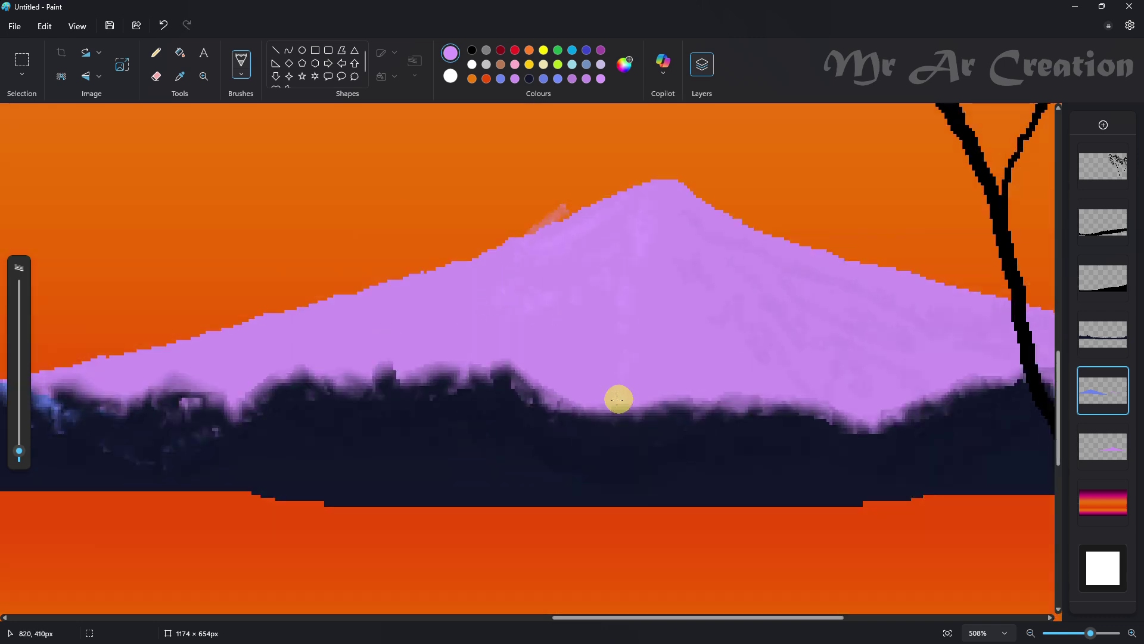
Step: Draw a solid white circle about 74 × 74 px as the sun between the two mountains
click(948, 633)
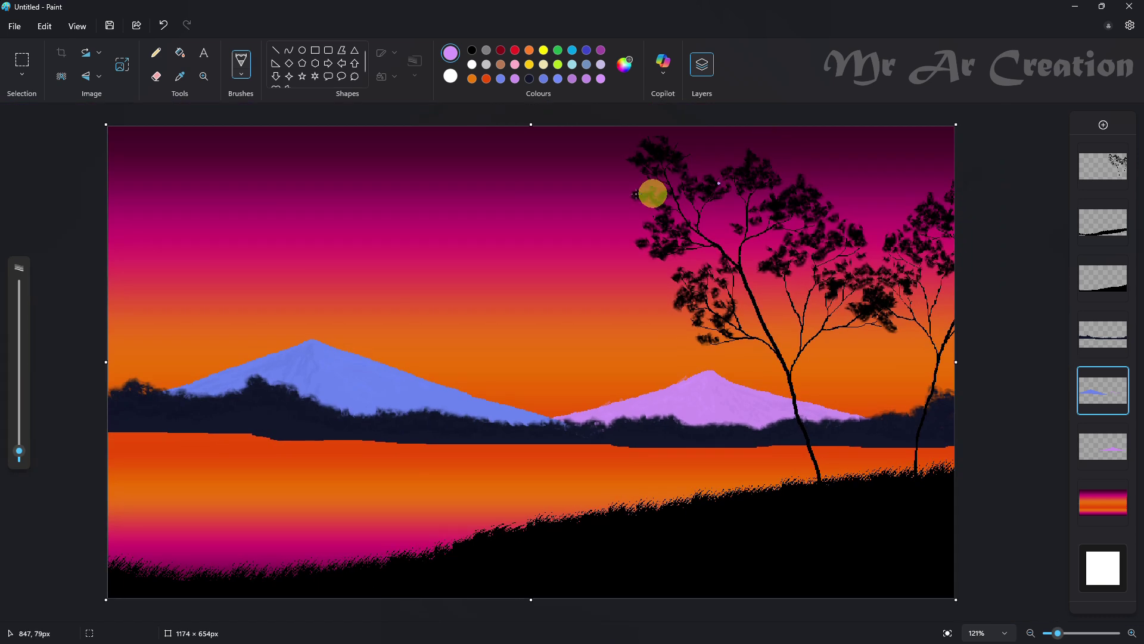
click(301, 50)
drag(519, 351, 573, 405)
mouse_move(547, 378)
mouse_down()
mouse_move(548, 348)
mouse_move(550, 361)
mouse_up()
click(472, 64)
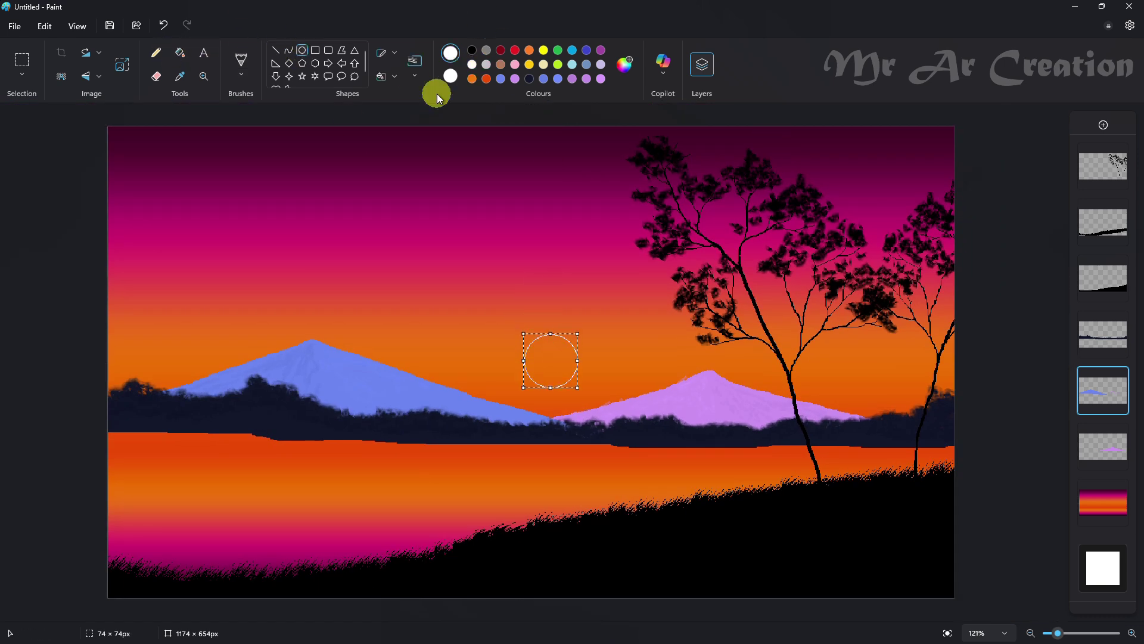
click(387, 76)
click(369, 126)
Step: Return to the brush and mix a lighter blue for highlights on the blue mountain
click(239, 63)
scroll(388, 312, up, 3)
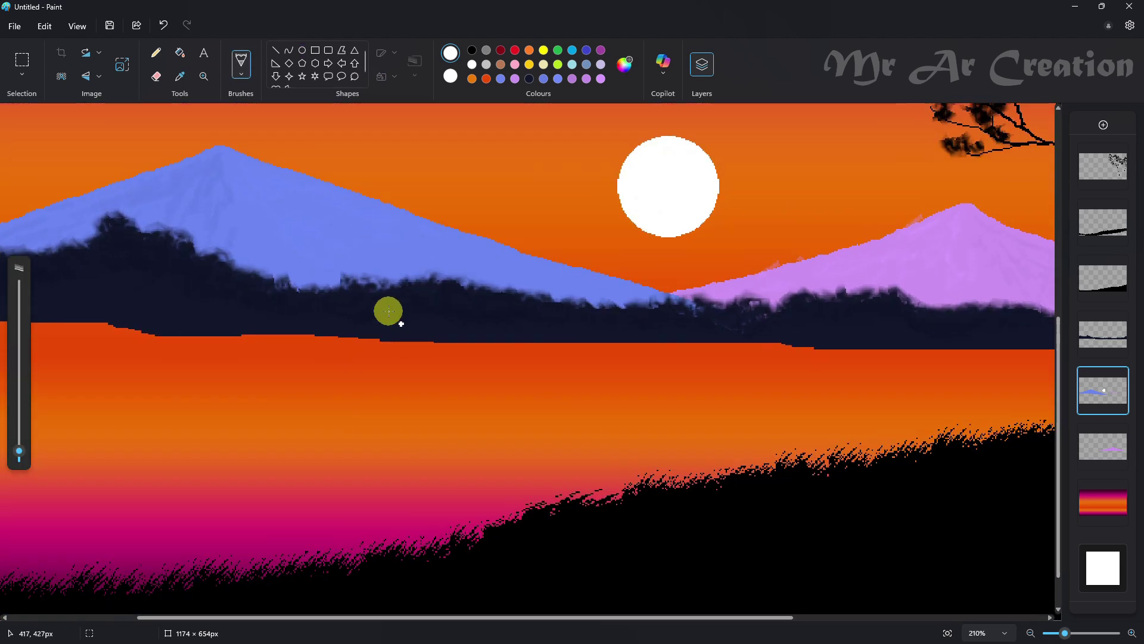
scroll(388, 312, up, 3)
click(501, 79)
click(624, 65)
drag(500, 261, 494, 262)
click(485, 484)
Step: Paint short light-blue highlight streaks from the blue mountain's peak down its right slope
scroll(290, 381, up, 1)
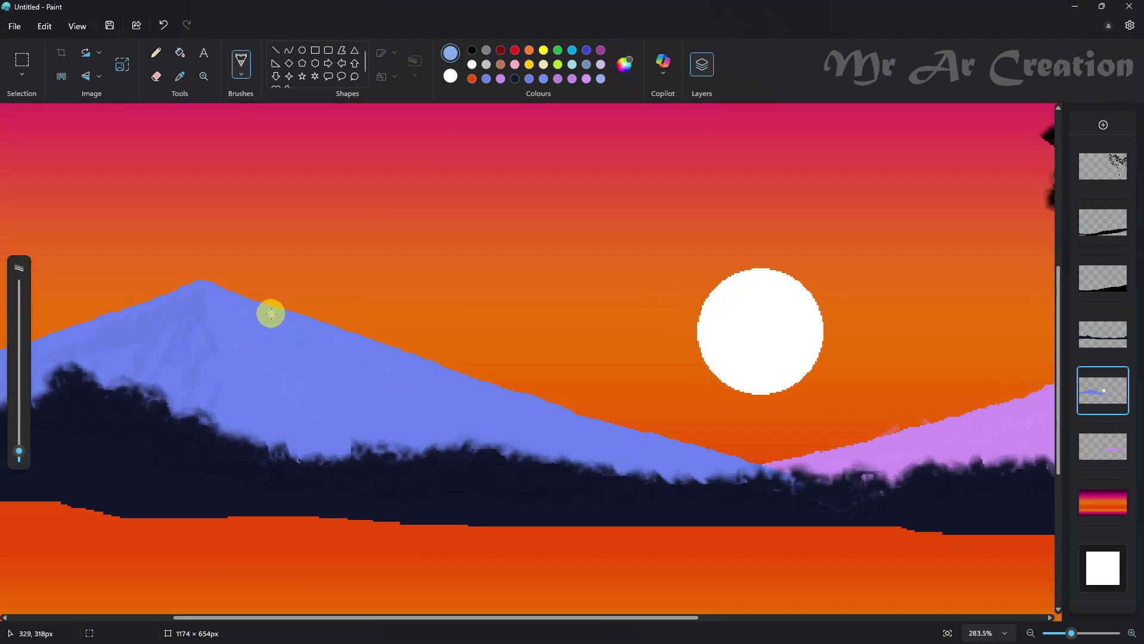
drag(223, 294, 244, 309)
mouse_move(212, 297)
mouse_down()
mouse_move(236, 326)
mouse_move(227, 335)
mouse_move(276, 361)
mouse_up()
mouse_move(304, 333)
mouse_down()
mouse_move(334, 348)
mouse_move(329, 372)
mouse_up()
drag(346, 373, 364, 378)
mouse_move(381, 398)
mouse_down()
mouse_move(377, 351)
mouse_move(287, 359)
mouse_move(325, 376)
mouse_move(441, 368)
mouse_up()
Step: Sample the lilac mountain's colour and mix a lighter lilac from it
scroll(441, 359, down, 4)
scroll(742, 372, up, 3)
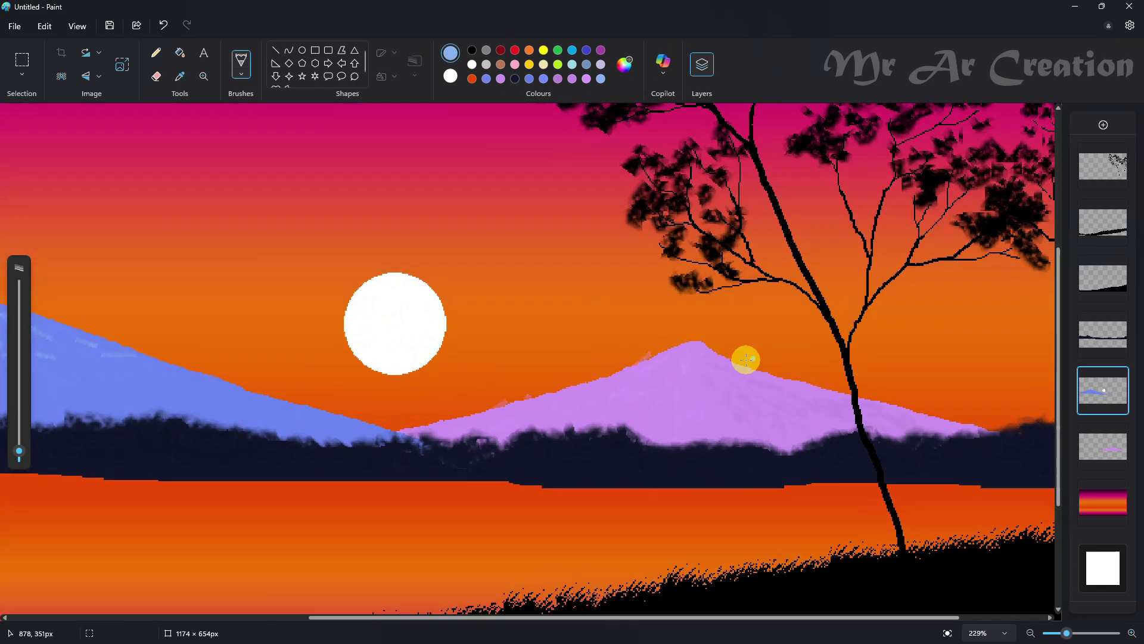
click(180, 77)
click(715, 376)
click(625, 64)
click(518, 278)
click(484, 483)
scroll(609, 427, up, 2)
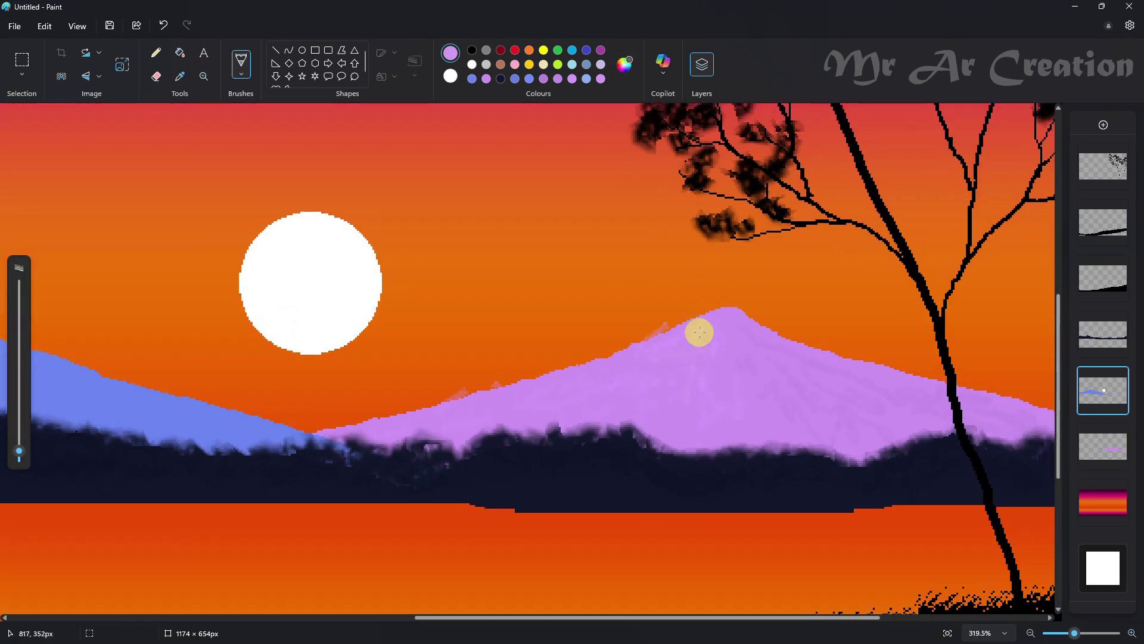
Step: Lighten the lilac further to #E0A8FF and brush highlight streaks along the lilac mountain's left slope
click(624, 65)
click(605, 183)
click(484, 481)
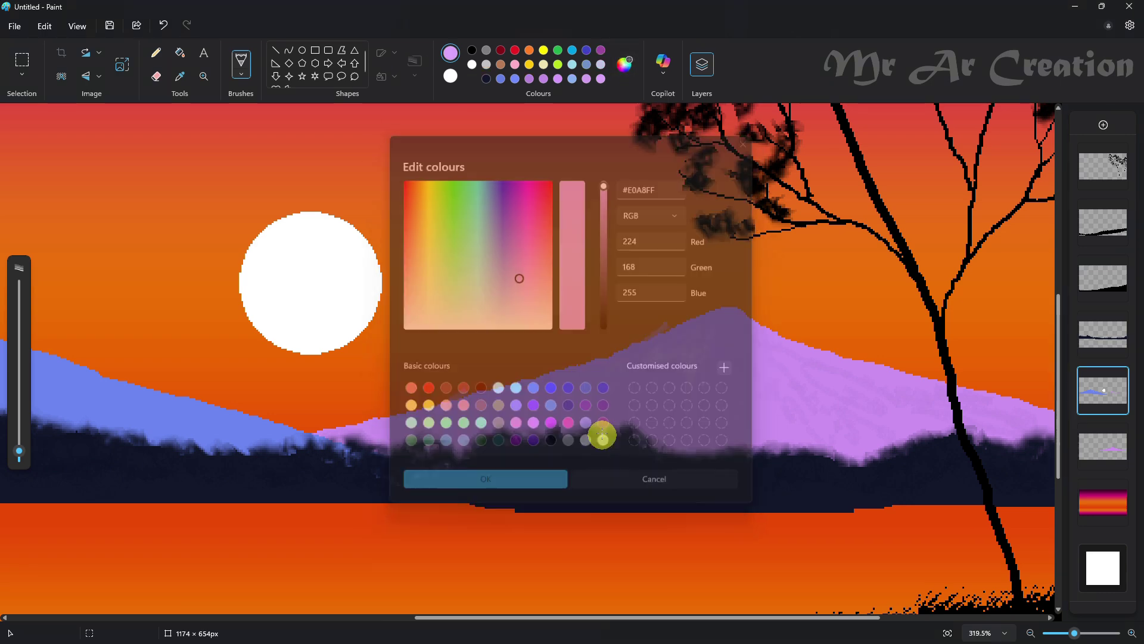
scroll(618, 407, up, 1)
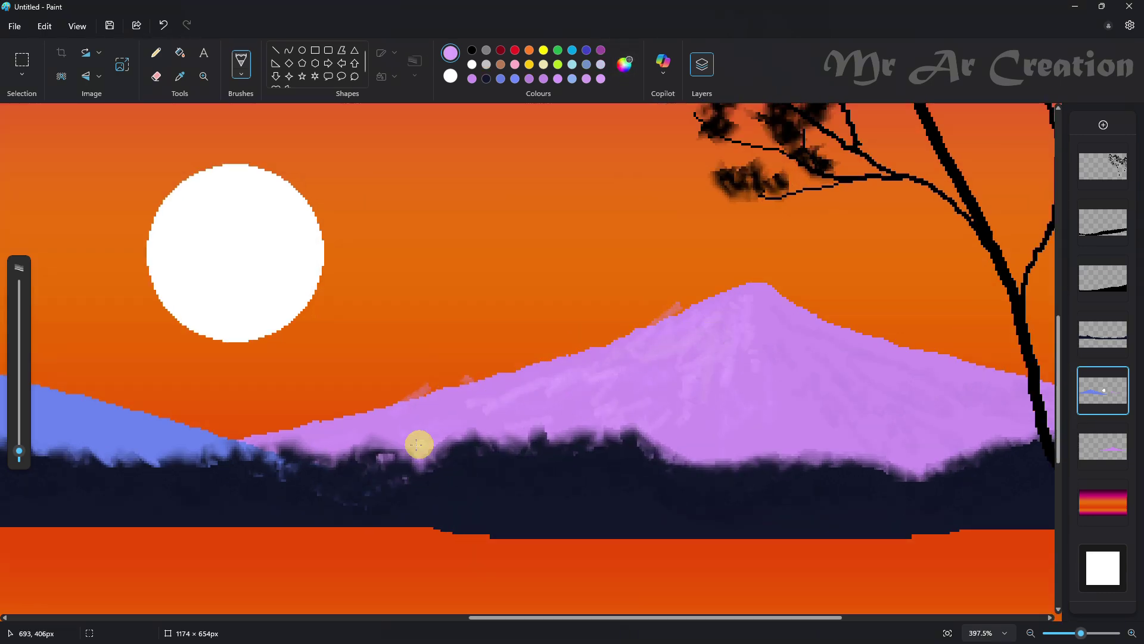
Step: Switch to the Pencil and add a new layer above all the others
scroll(416, 444, down, 5)
click(156, 52)
scroll(698, 435, up, 1)
key(ctrl+shift+n)
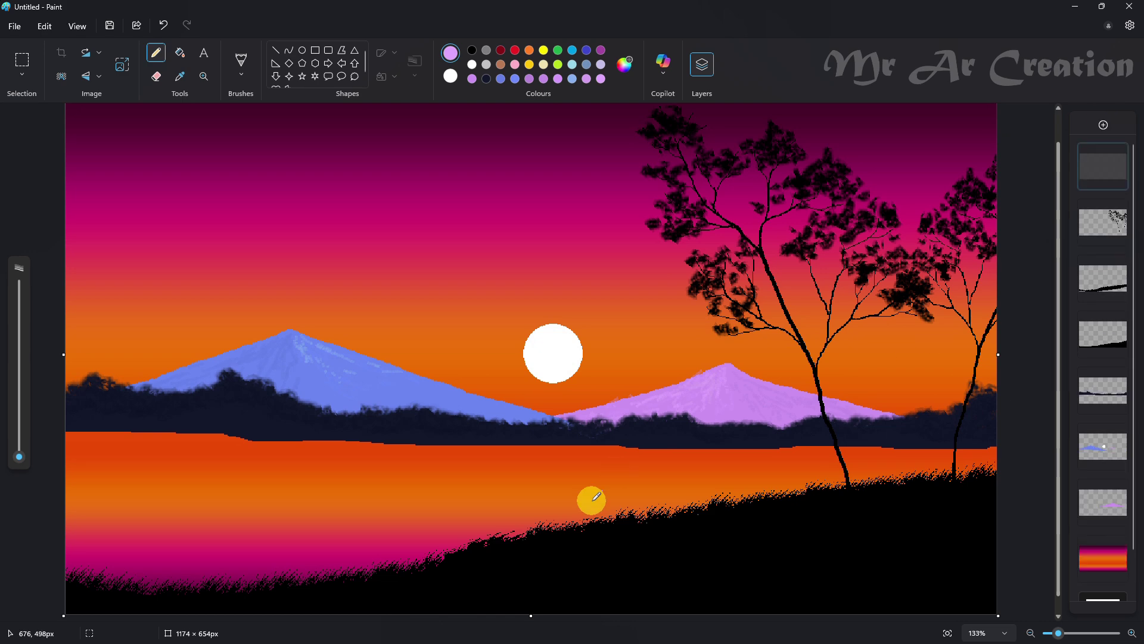
Step: Undo the lilac test stroke and scribble a white sun reflection, narrowing downwards, on the water beneath the sun
scroll(582, 477, up, 2)
mouse_move(549, 435)
mouse_down()
mouse_move(576, 429)
mouse_move(471, 432)
mouse_move(568, 432)
mouse_move(522, 447)
mouse_move(555, 459)
mouse_up()
click(163, 25)
click(472, 64)
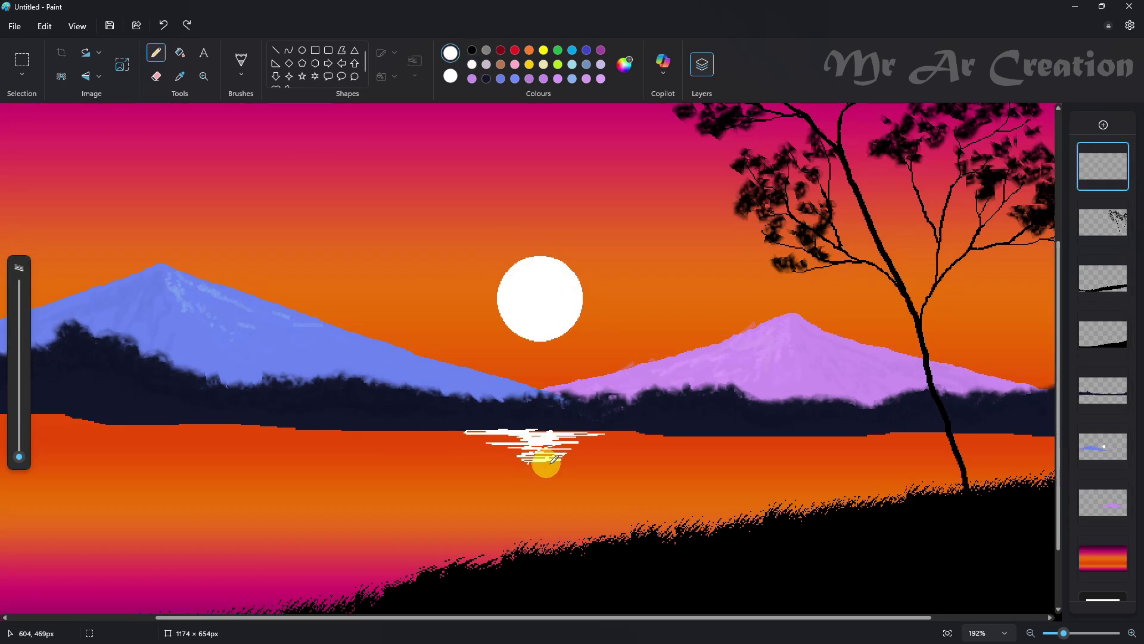
Step: Dot white stars in two pencil sizes across the sky
scroll(658, 501, down, 3)
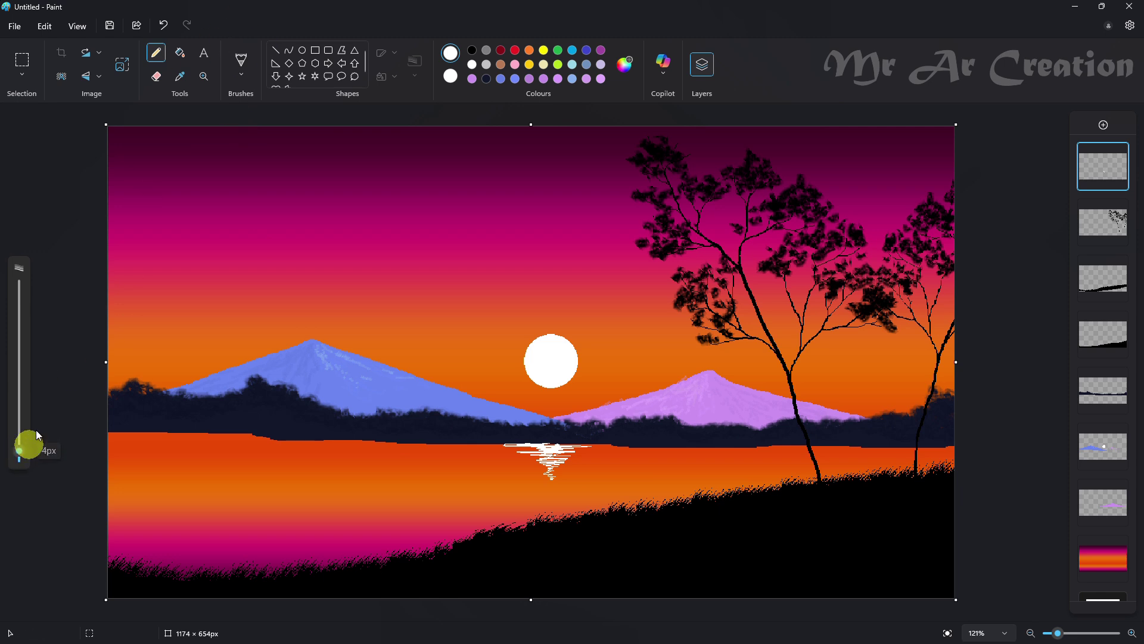
click(18, 455)
click(228, 343)
click(204, 277)
click(272, 183)
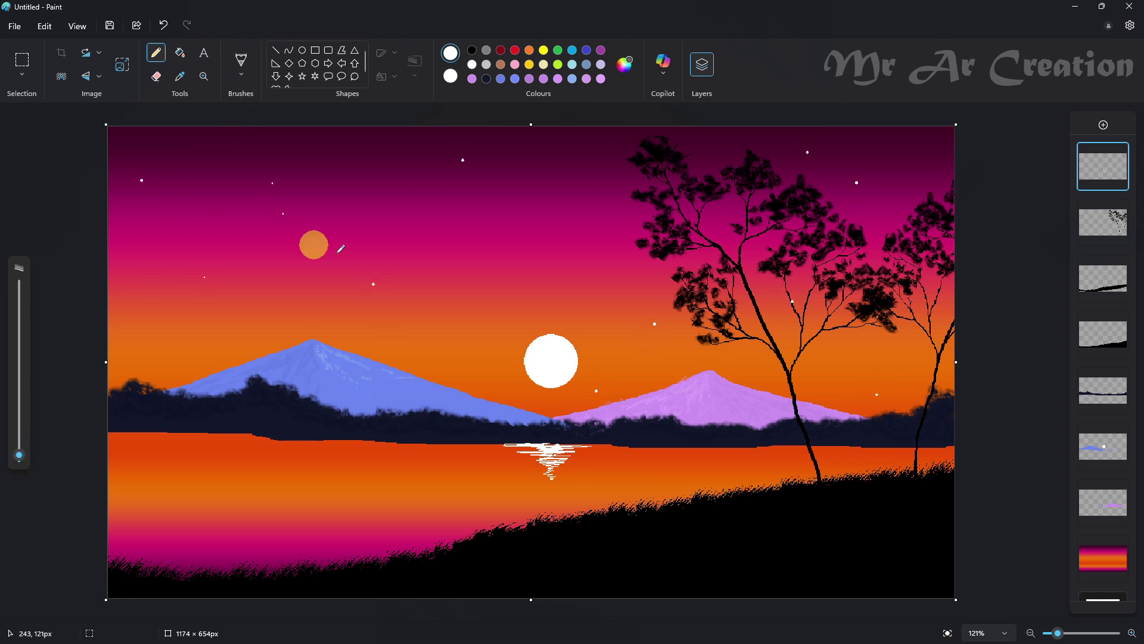
click(461, 226)
click(534, 199)
click(455, 302)
click(724, 216)
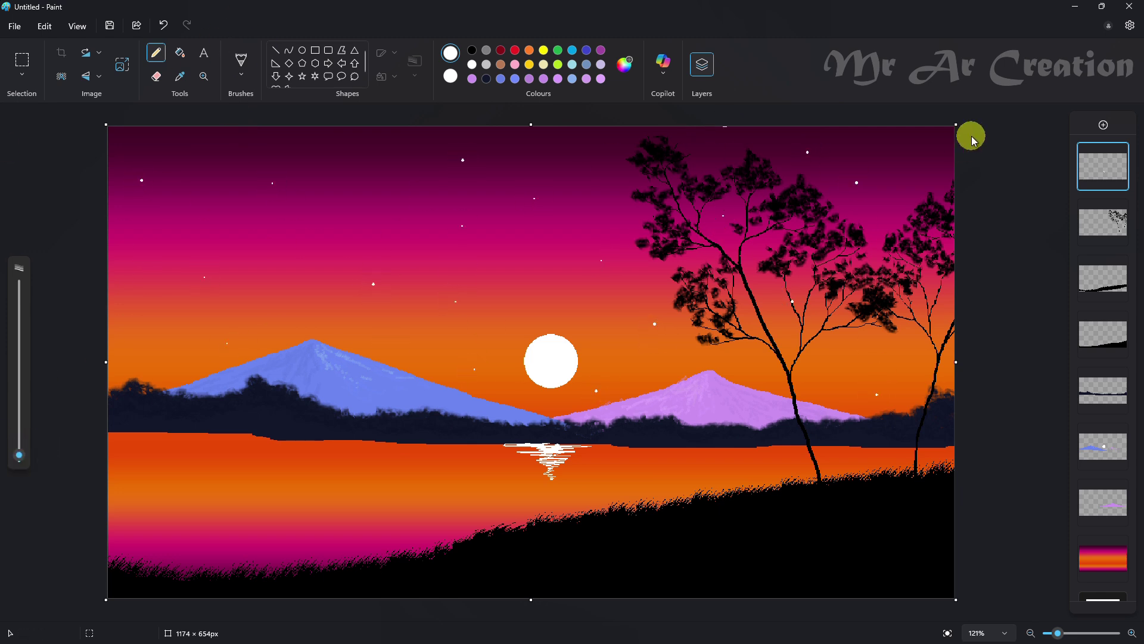
Step: Spray fine white specks across the upper sky with the airbrush at a large size
click(245, 75)
click(294, 188)
drag(18, 311, 19, 281)
mouse_move(145, 211)
mouse_down()
mouse_move(178, 196)
mouse_move(771, 220)
mouse_move(536, 259)
mouse_up()
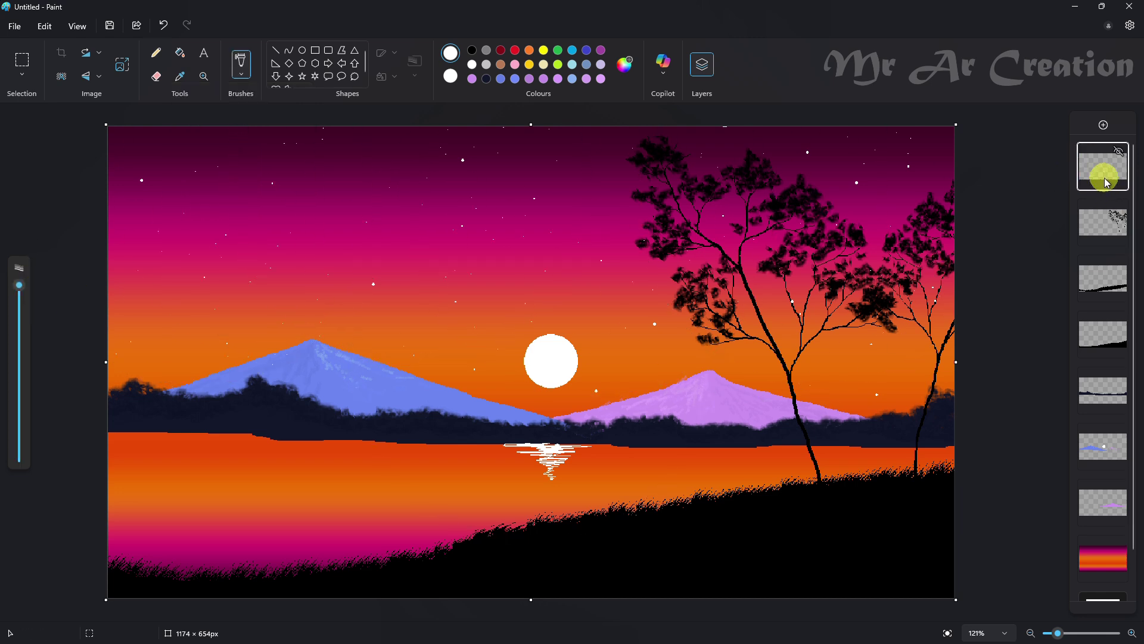
Step: Move the star layer below the tree layer and draw a thin horizontal white line about 189 px long on the lake
drag(1106, 182, 1103, 222)
click(276, 51)
drag(139, 487, 276, 488)
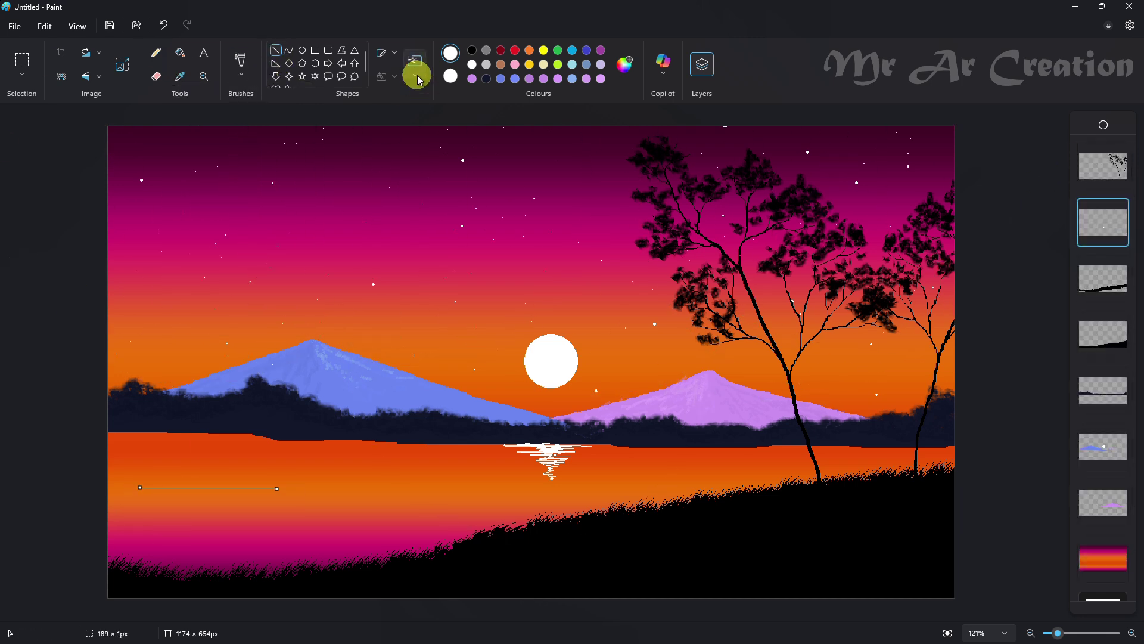
click(283, 490)
Step: Select the white line and spread copies of it as ripples across the whole lake and hillside
click(26, 60)
drag(121, 471, 315, 556)
drag(264, 521, 375, 501)
drag(375, 500, 233, 473)
key(ctrl+z)
drag(129, 439, 497, 551)
mouse_move(369, 484)
mouse_down()
mouse_move(235, 471)
mouse_move(365, 534)
mouse_move(799, 493)
mouse_move(578, 554)
mouse_move(616, 487)
mouse_up()
click(388, 414)
Step: Erase small gaps in the white ripple lines along the lake's lower-left shore with a smaller eraser
click(154, 77)
drag(20, 420, 31, 443)
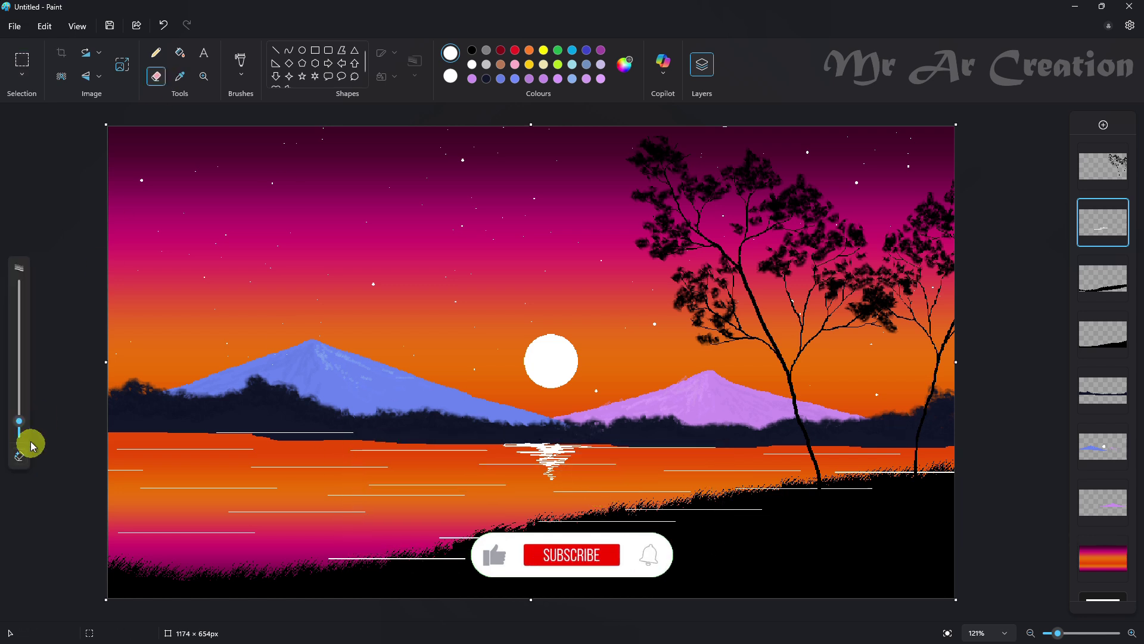
drag(161, 531, 313, 571)
click(356, 558)
click(384, 558)
click(439, 559)
click(456, 538)
click(584, 521)
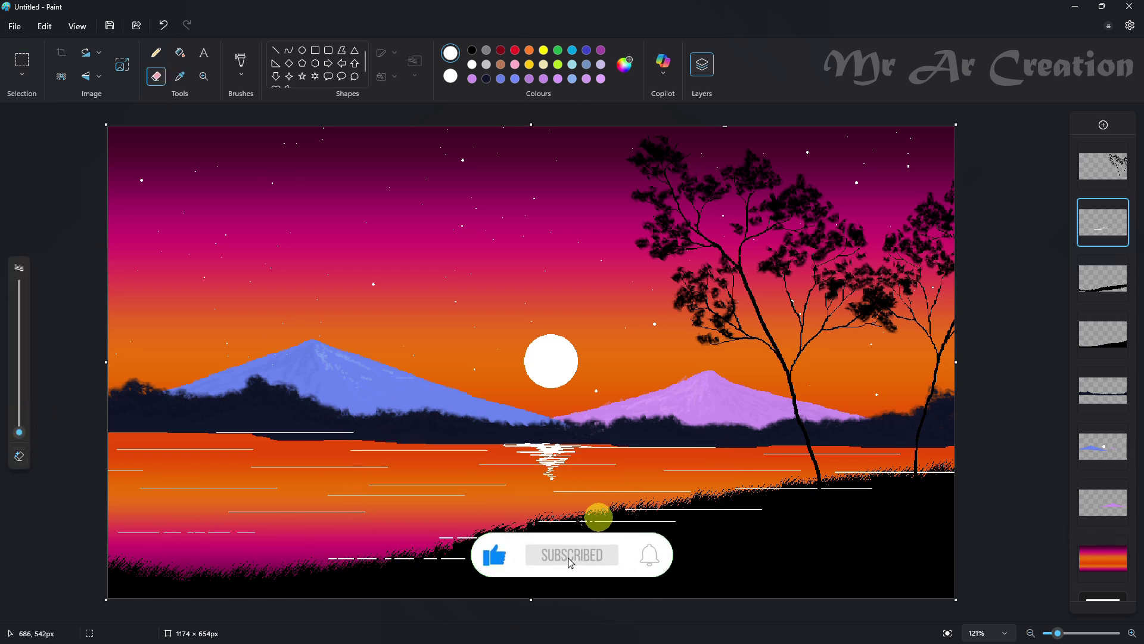
Step: Erase gaps in the white ripple lines along the hillside edge and around the tree trunks
click(700, 509)
click(565, 491)
click(625, 491)
click(874, 472)
click(946, 471)
mouse_move(796, 489)
mouse_down()
mouse_move(858, 488)
mouse_move(806, 454)
mouse_up()
click(782, 453)
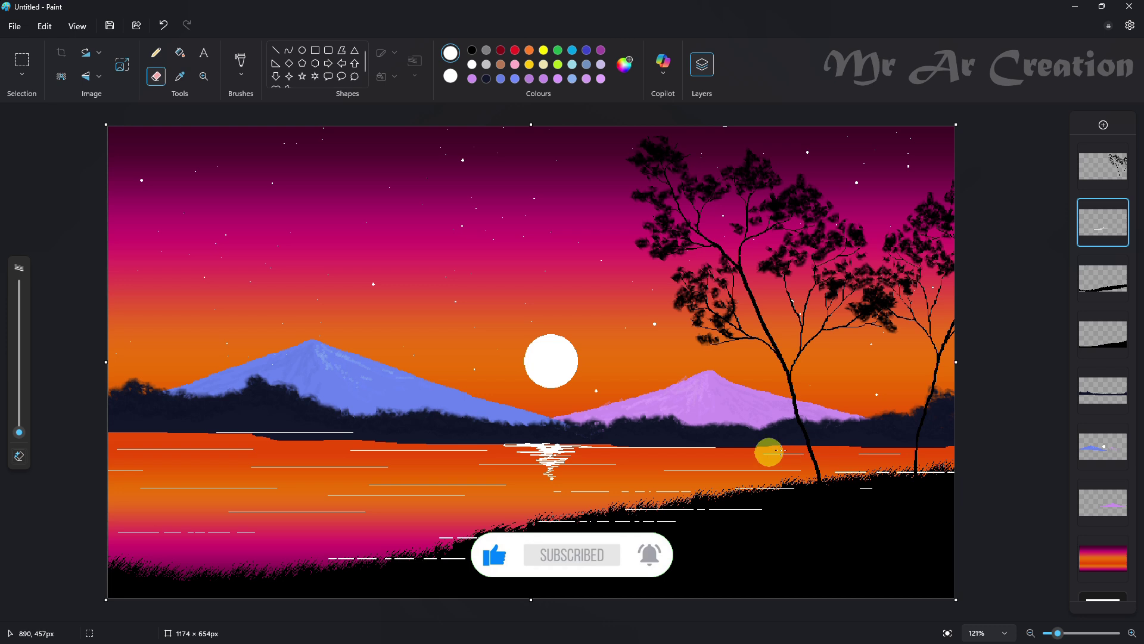
Step: Break up the remaining ripple lines across the lake and move their layer directly above the gradient background
drag(704, 470, 799, 470)
click(700, 447)
click(512, 463)
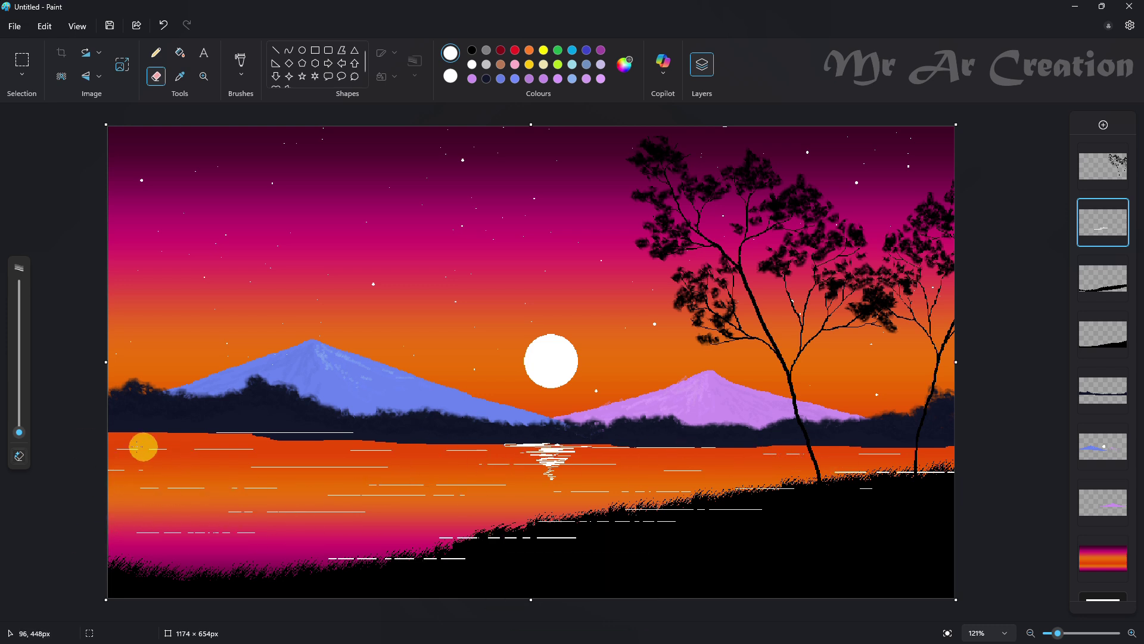
drag(252, 467, 299, 467)
drag(354, 466, 326, 467)
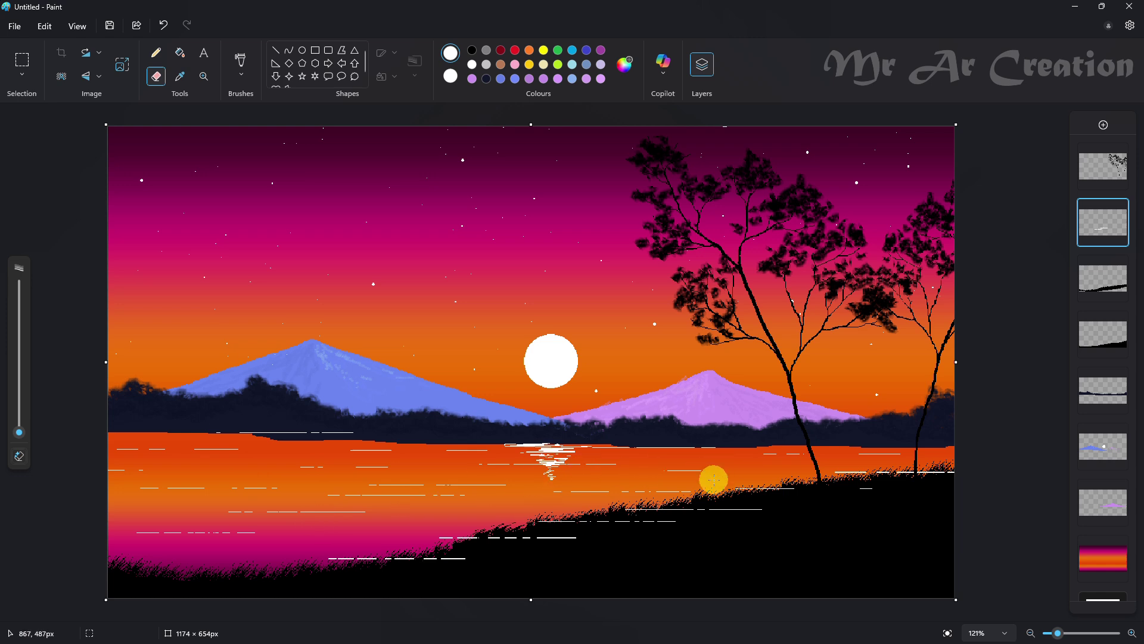
drag(1103, 225, 1104, 502)
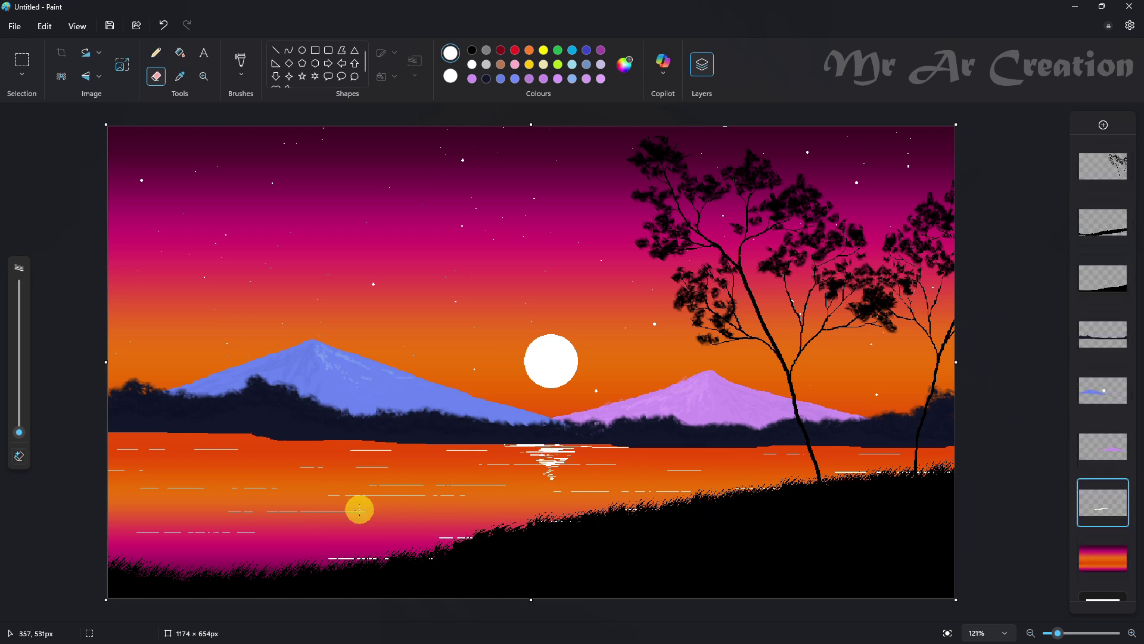